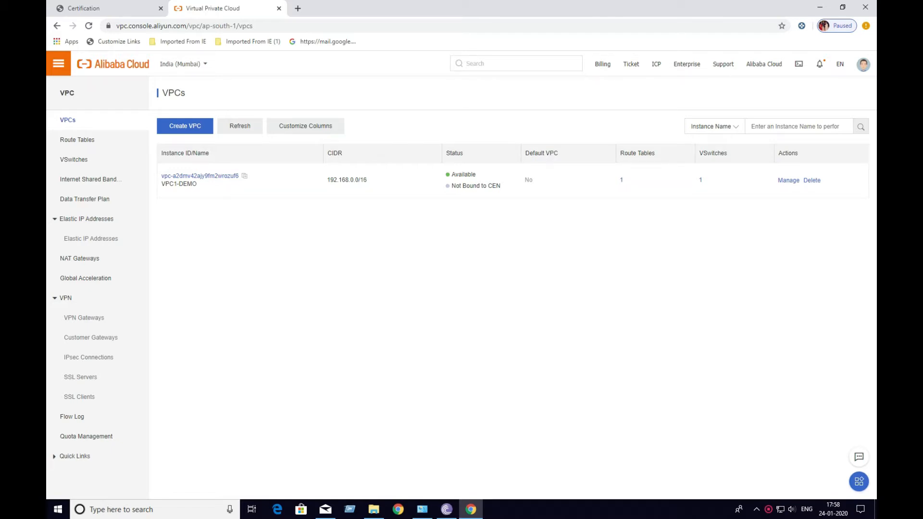
Step: Open Elastic Compute Service, start creating an instance, view Quick Launch and return to Custom Launch
left_click(58, 63)
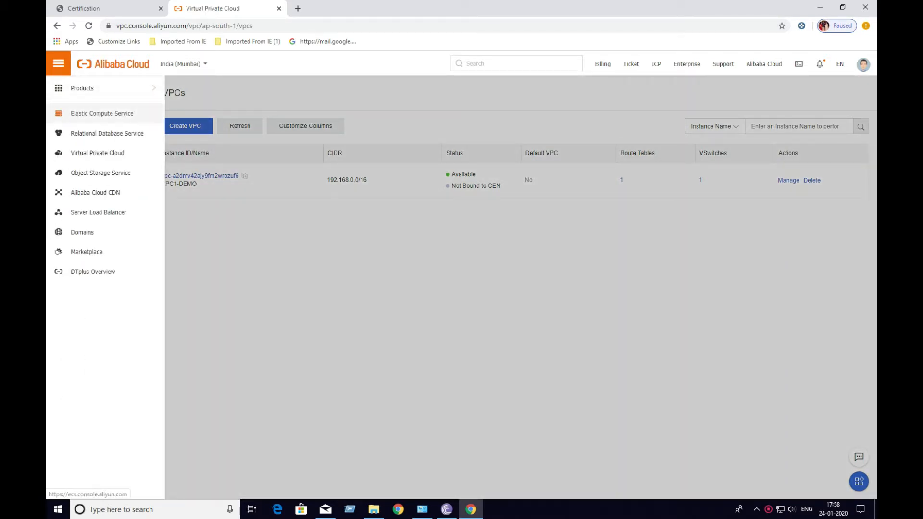
left_click(102, 113)
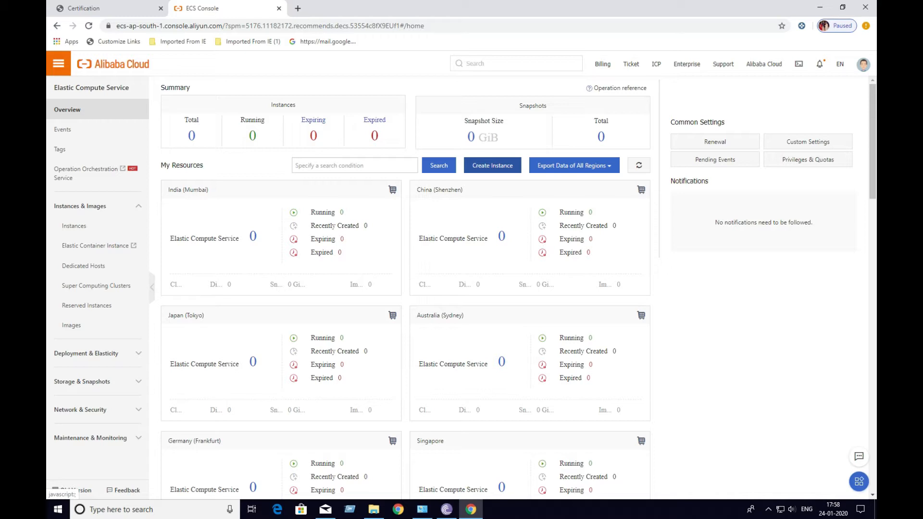
left_click(493, 165)
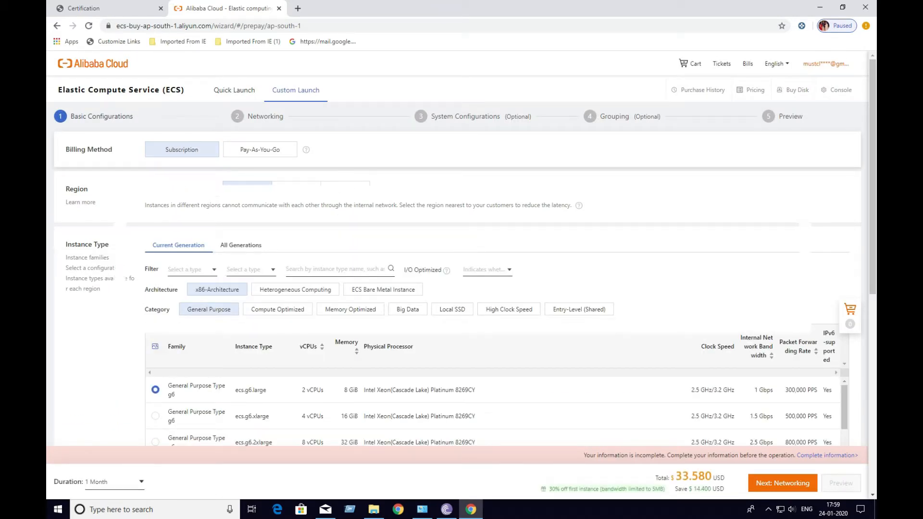
left_click(234, 90)
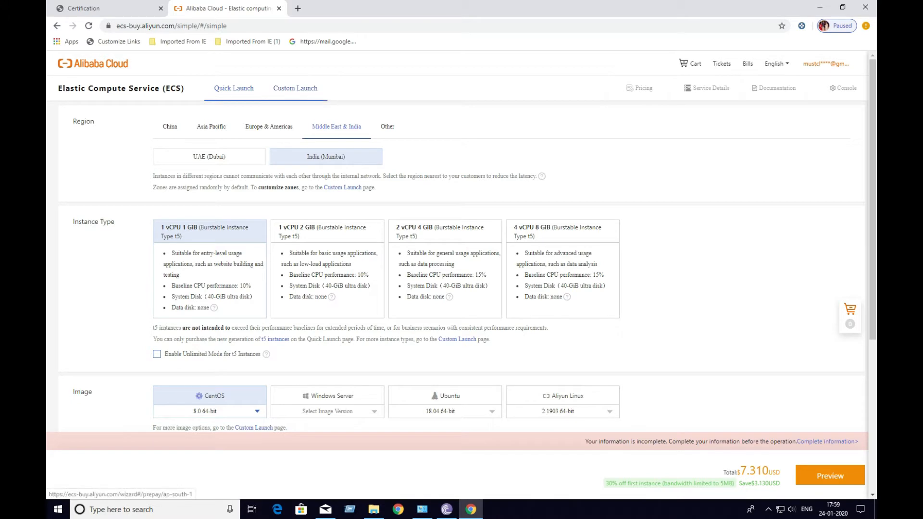
left_click(295, 88)
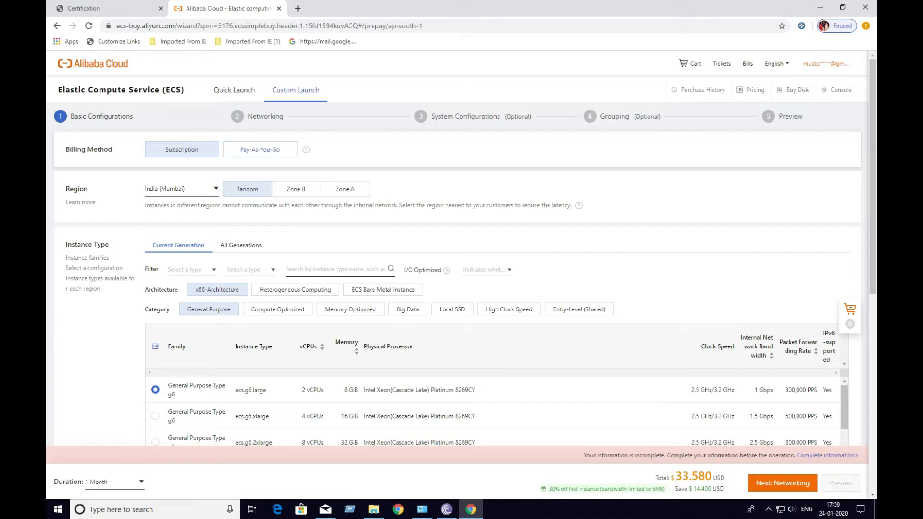
Step: Set the billing method to Pay-As-You-Go and choose Zone A in the India (Mumbai) region
left_click(260, 150)
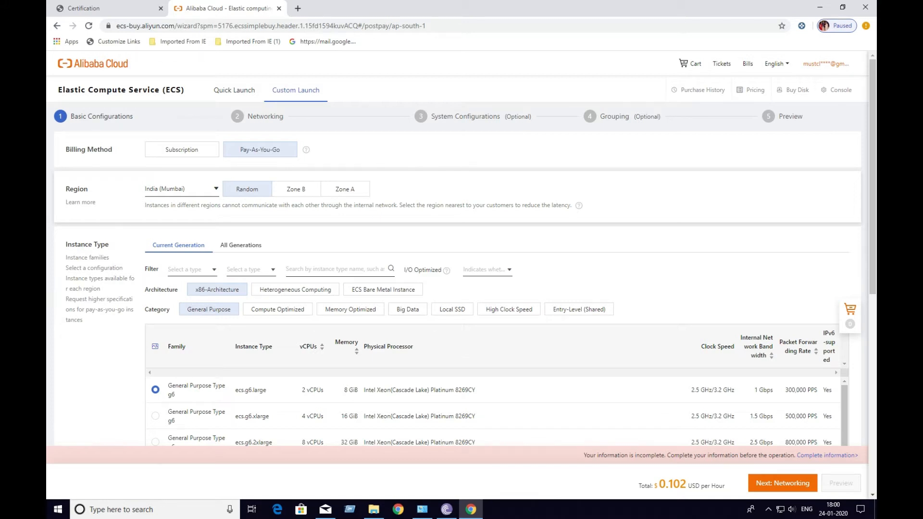
left_click(182, 189)
left_click(182, 189)
left_click(345, 188)
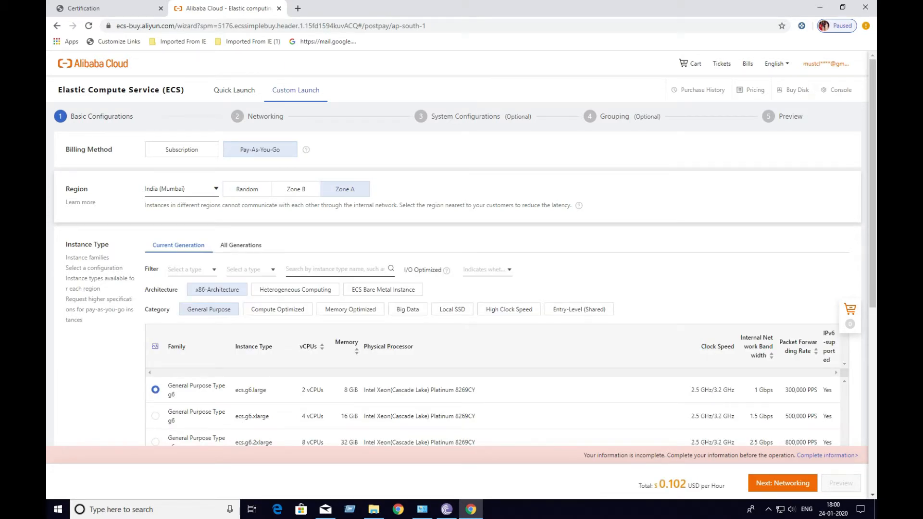
Step: Select the ecs.t6-c1m1.large instance type with 2 vCPUs and 2 GiB from the Entry-Level (Shared) category
scroll(462, 250, "down", 3)
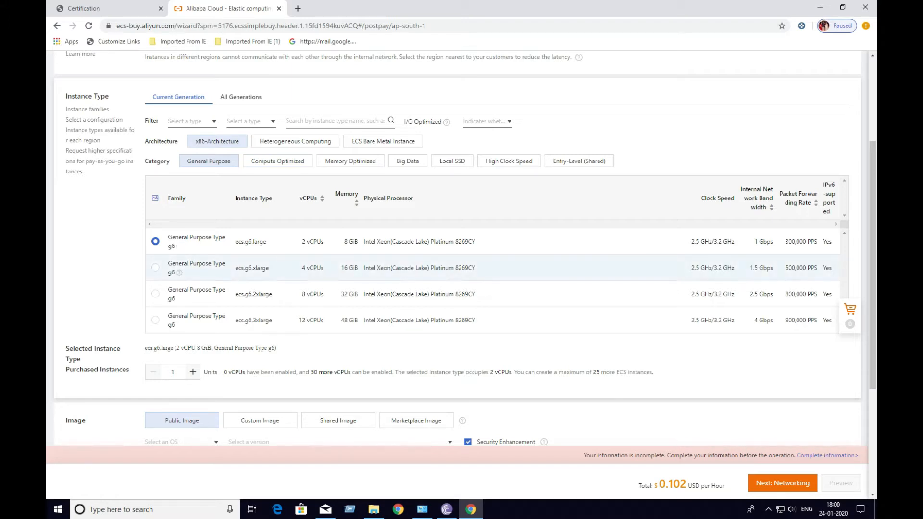
left_click(579, 161)
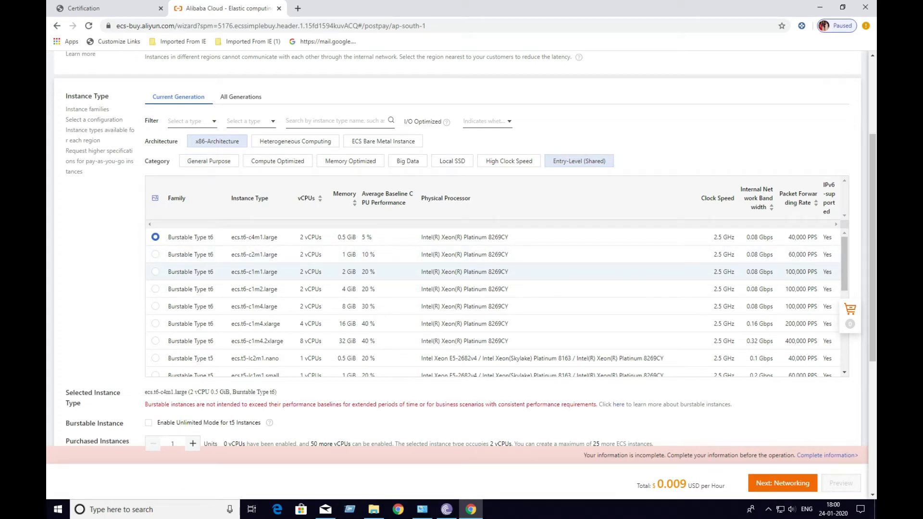
left_click(155, 271)
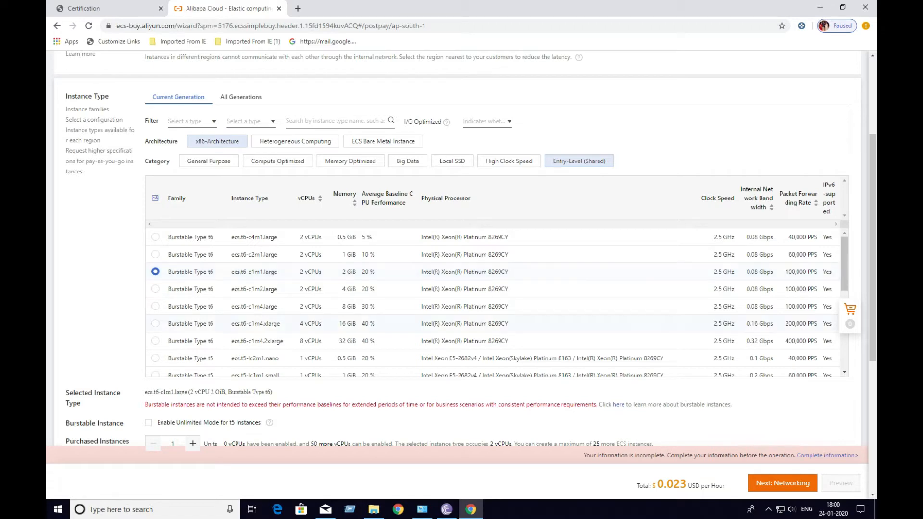
Step: Examine the other Entry-Level burstable instance types and the image and storage settings below them
scroll(218, 326, "down", 1)
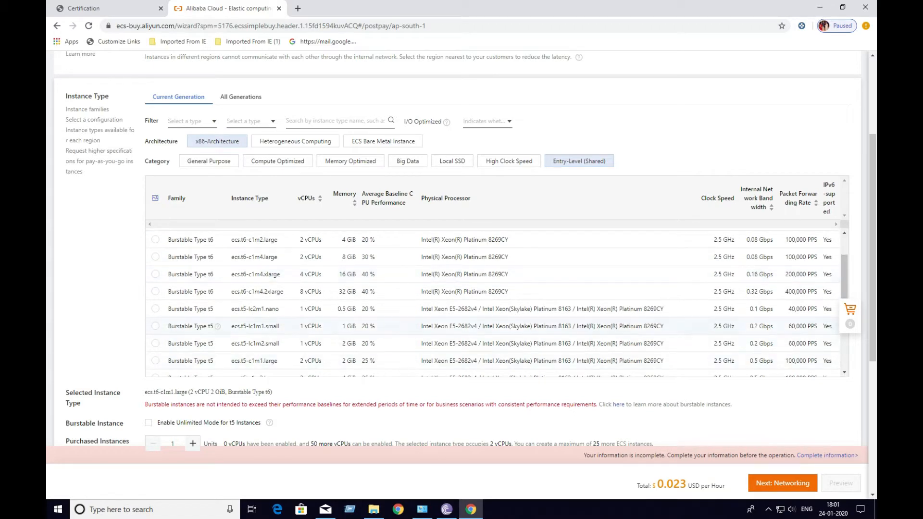
scroll(217, 326, "down", 1)
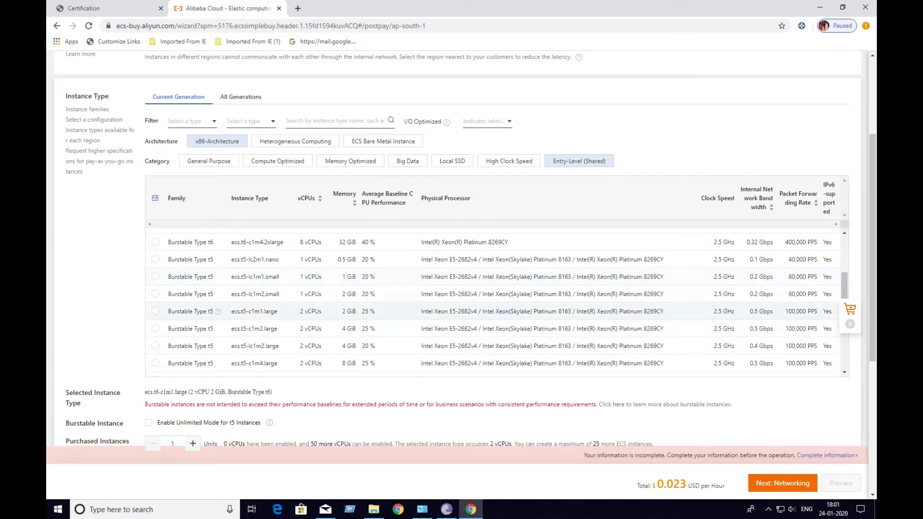
scroll(217, 399, "down", 1)
scroll(461, 245, "down", 1)
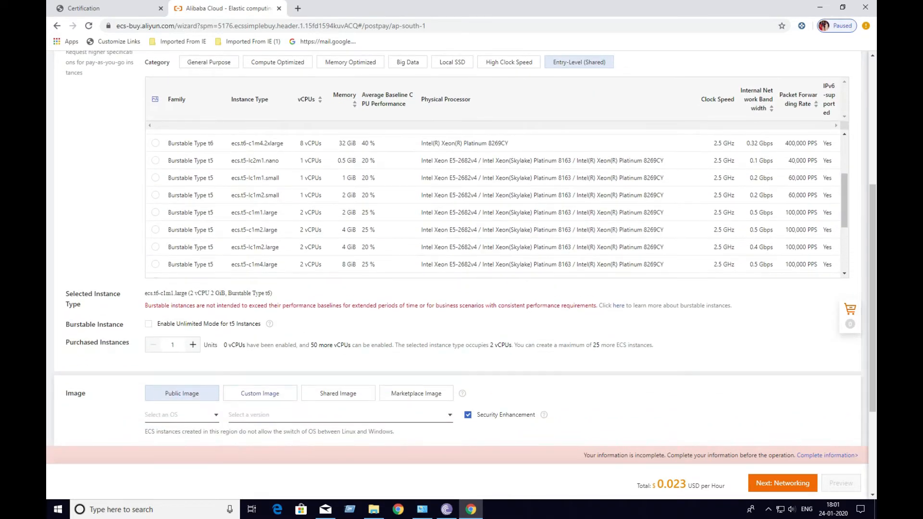
scroll(462, 245, "down", 1)
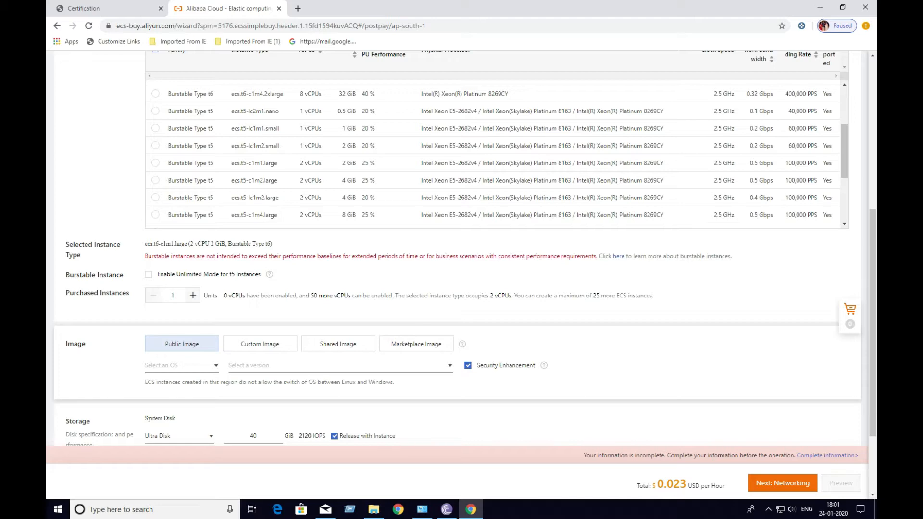
scroll(218, 366, "up", 3)
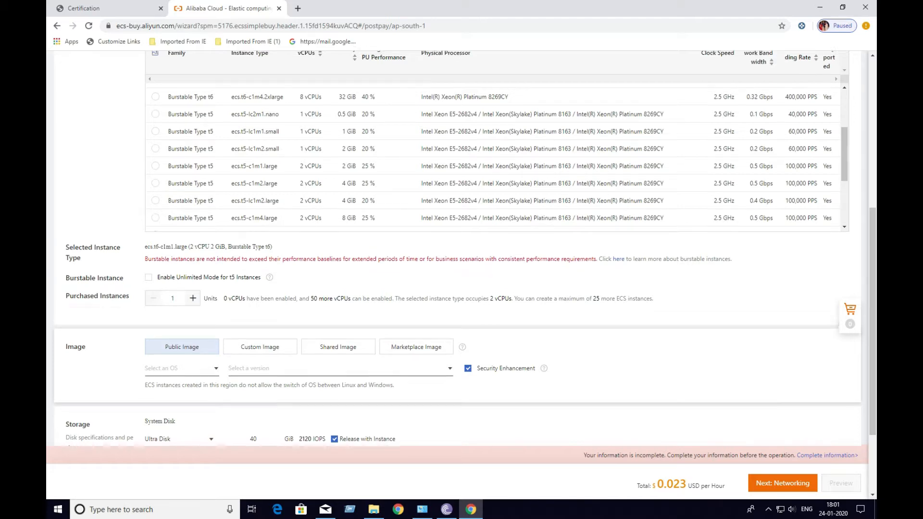
scroll(462, 250, "down", 4)
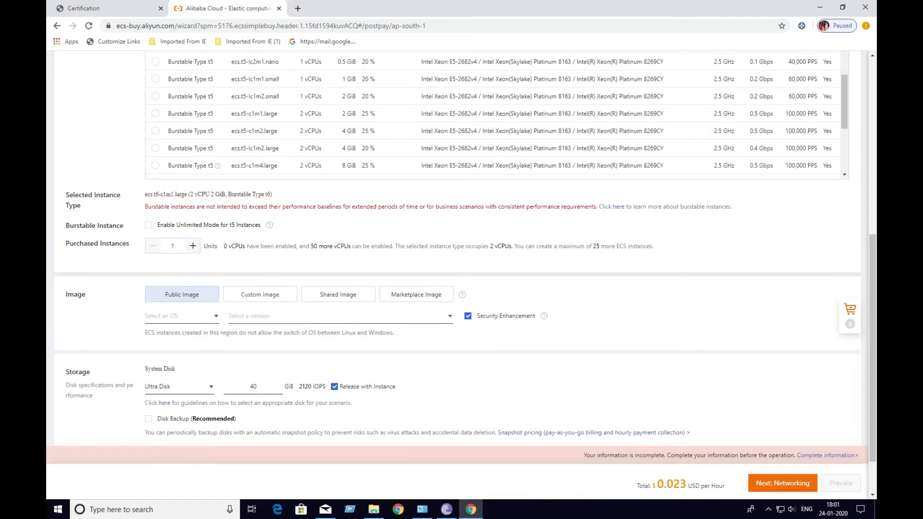
scroll(461, 250, "up", 2)
scroll(462, 250, "up", 2)
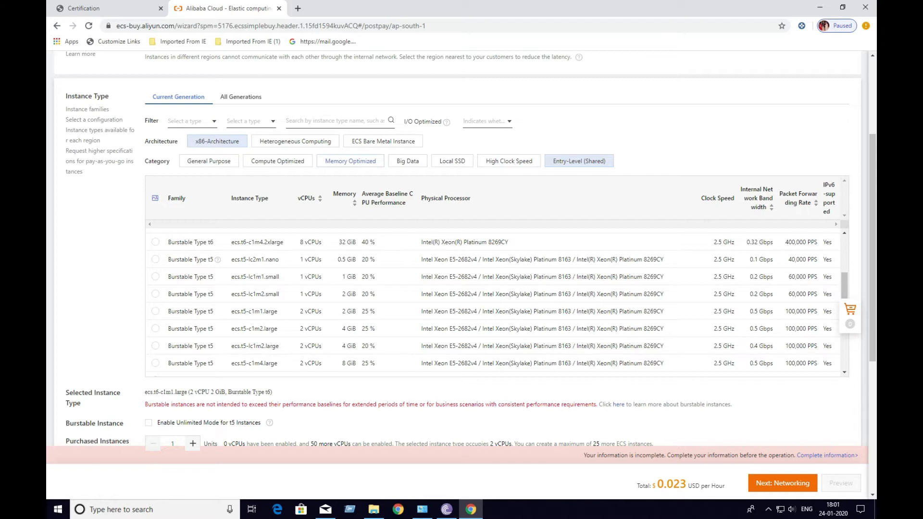
Step: Compare the Memory Optimized and Compute Optimized categories, and select ecs.t6-c1m1.large under Entry-Level (Shared)
left_click(350, 161)
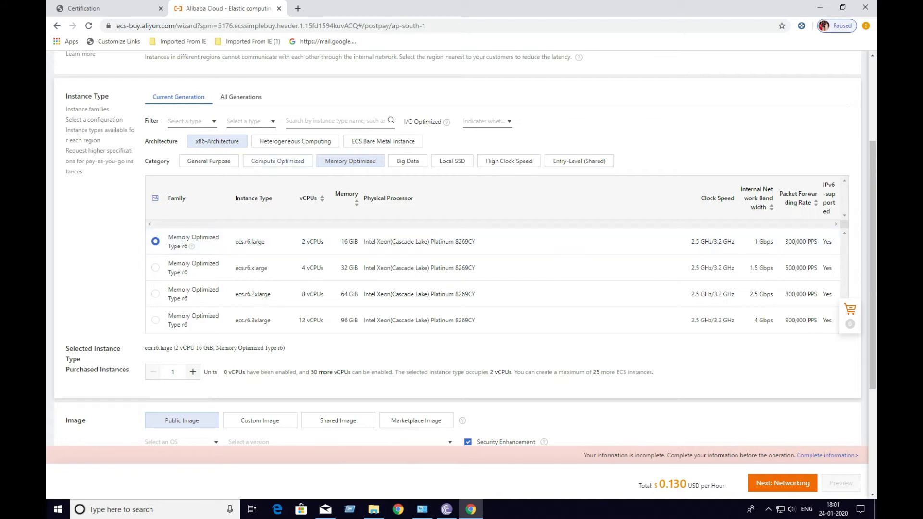
left_click(277, 161)
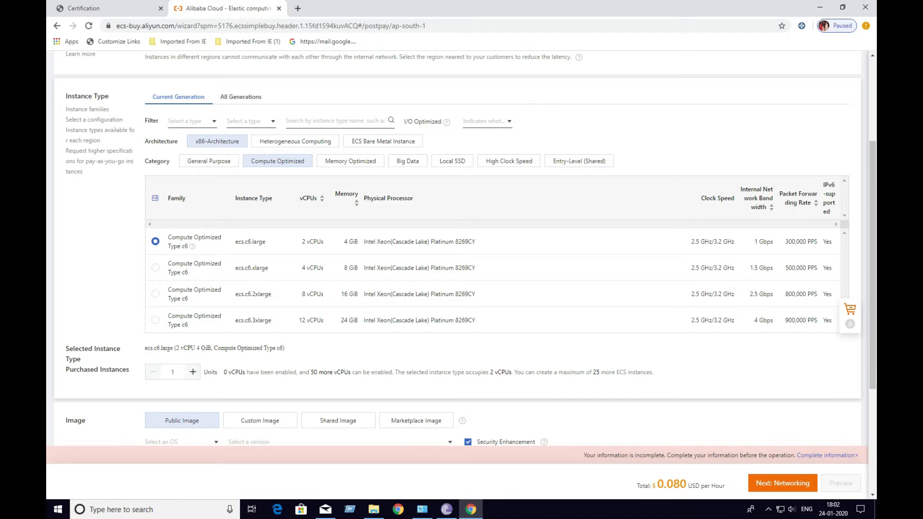
left_click(579, 161)
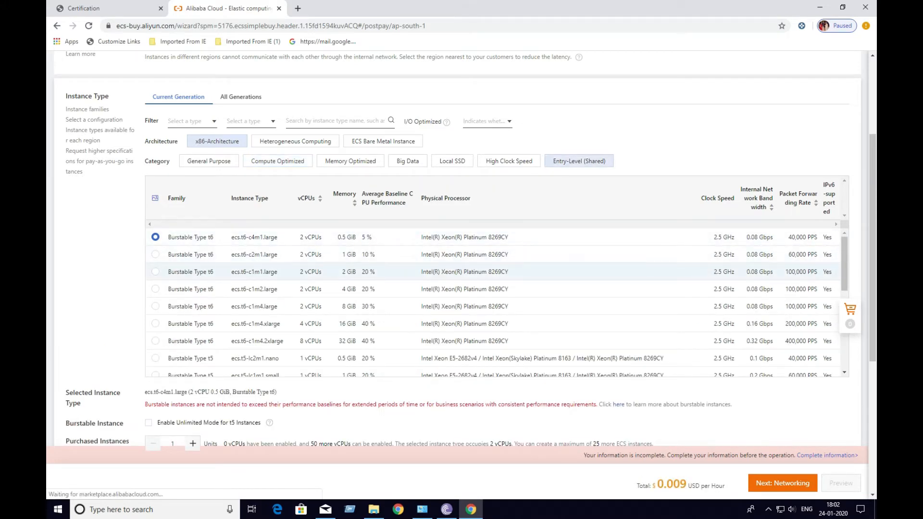
left_click(155, 272)
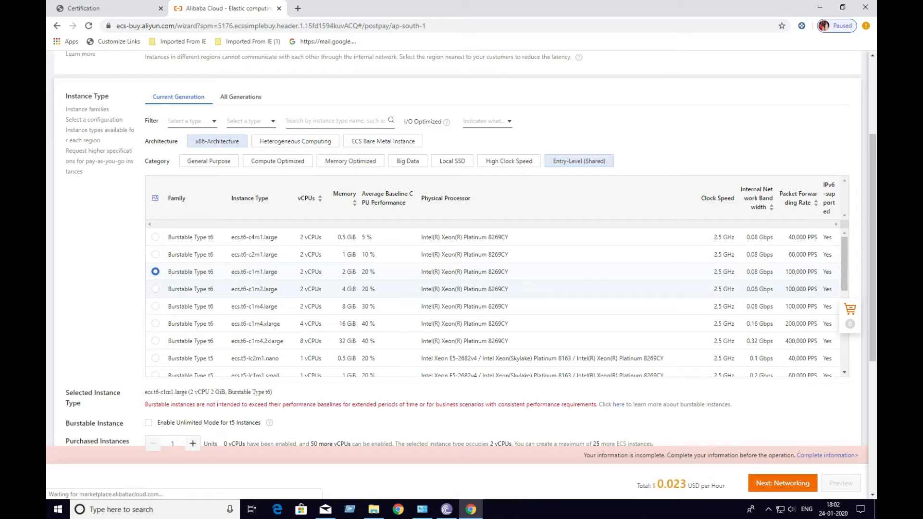
Step: Choose Windows Server as the public image's operating system and review its available versions without picking one
scroll(217, 291, "down", 3)
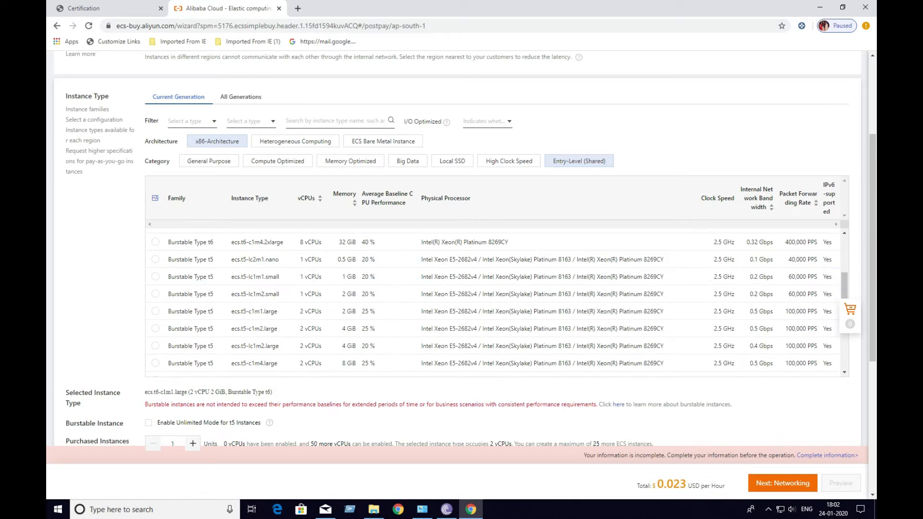
scroll(246, 262, "down", 3)
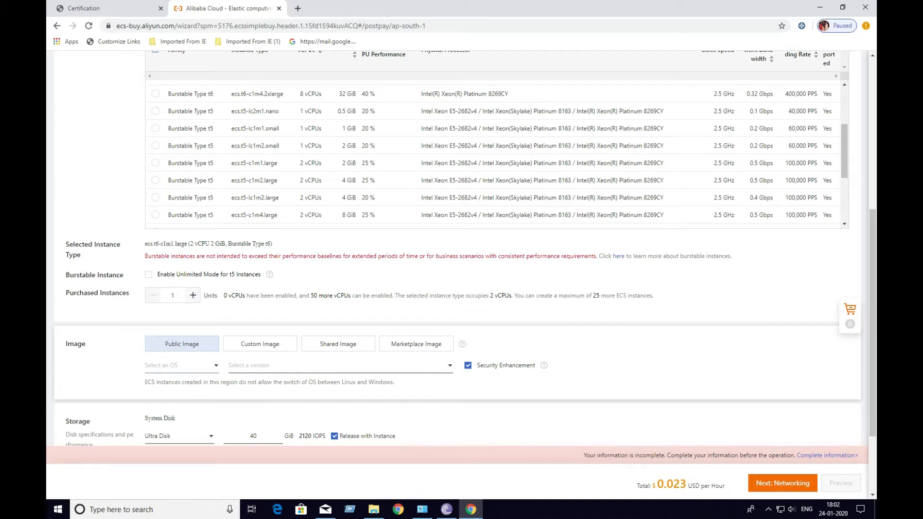
left_click(178, 366)
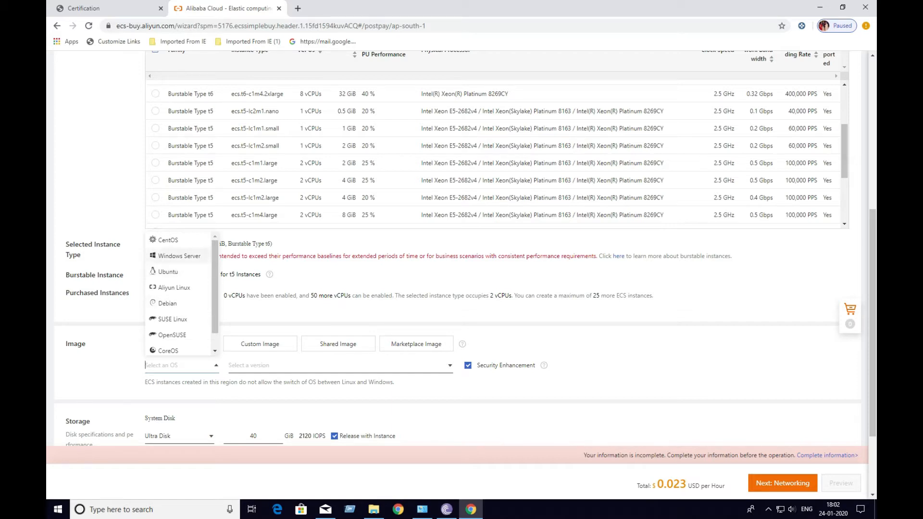
left_click(179, 256)
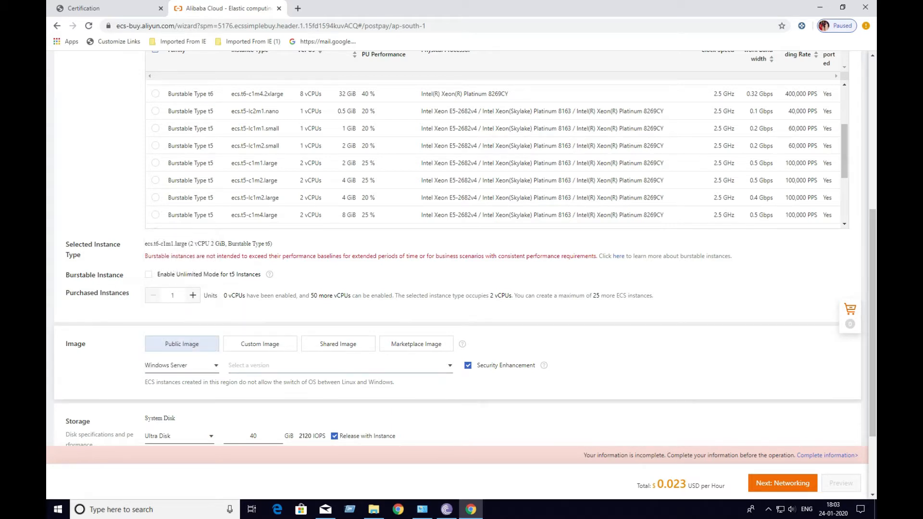
left_click(339, 365)
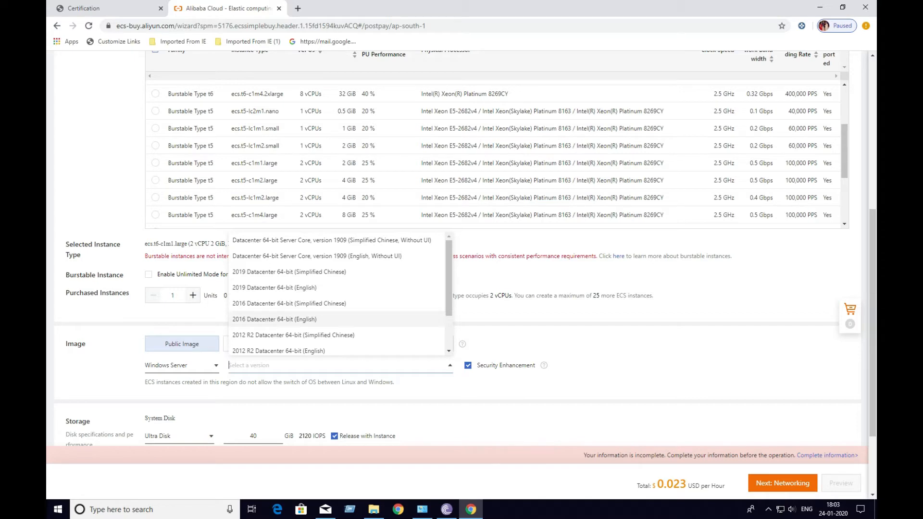
scroll(337, 303, "down", 2)
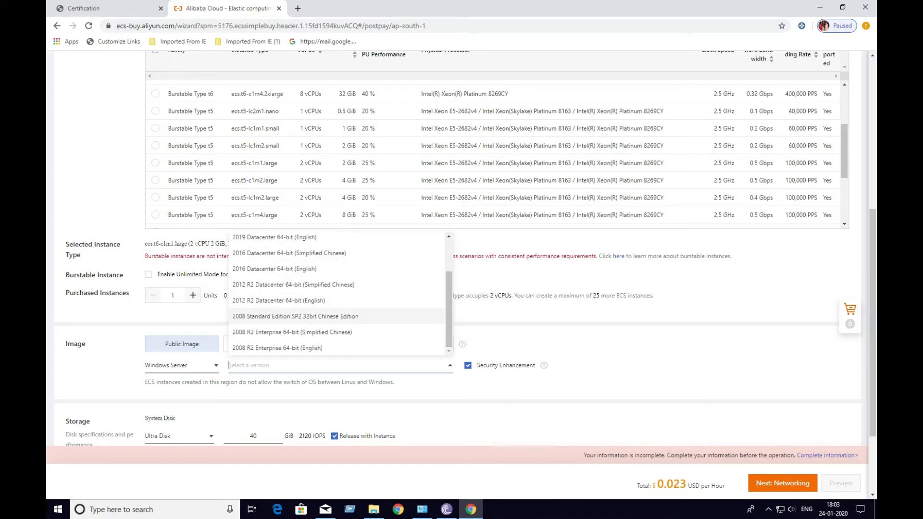
scroll(336, 316, "up", 3)
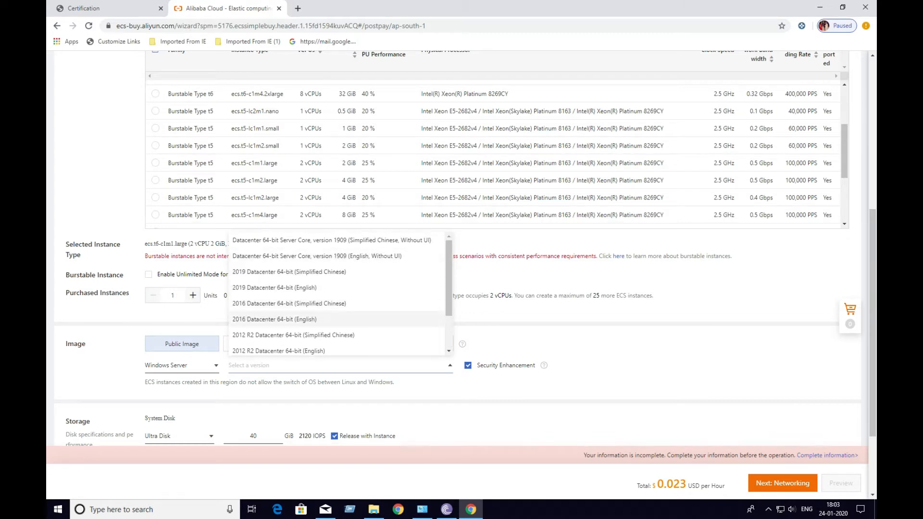
left_click(485, 332)
Step: Set the public image to CoreOS, version 2303.3.0 64-bit
left_click(182, 365)
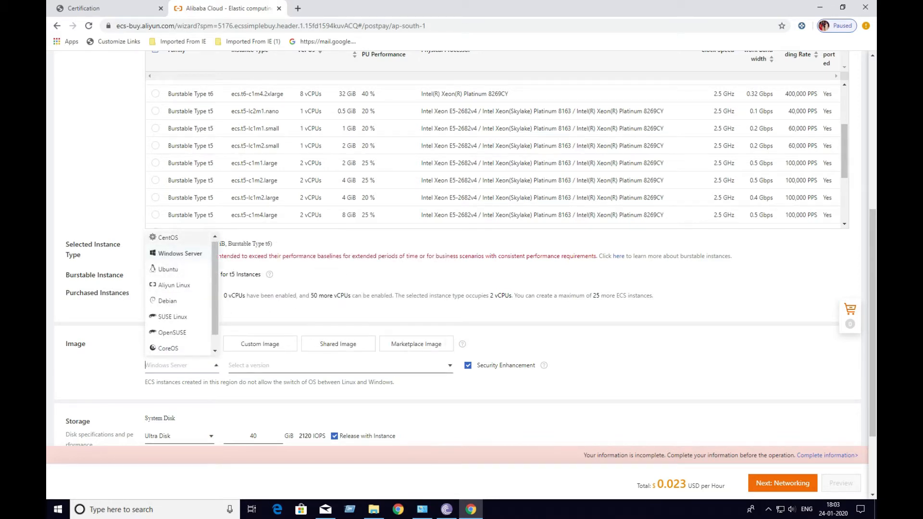
scroll(178, 333, "down", 1)
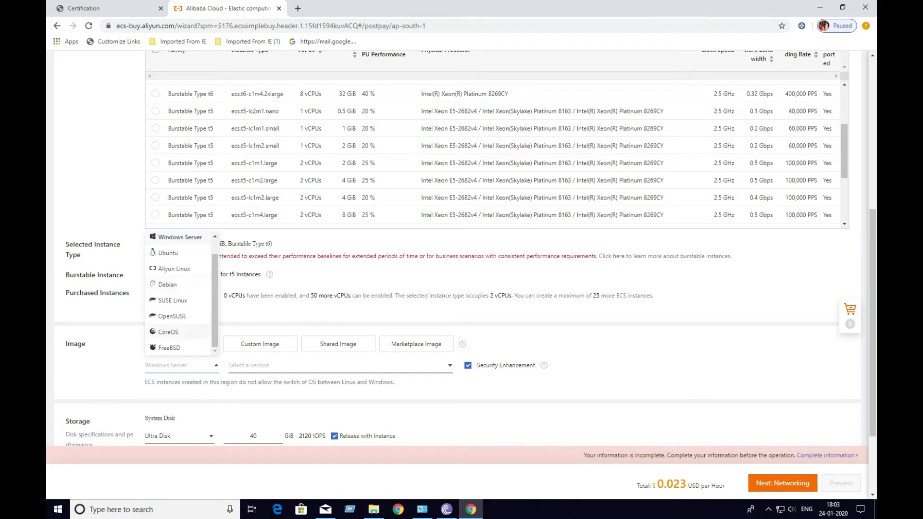
left_click(178, 332)
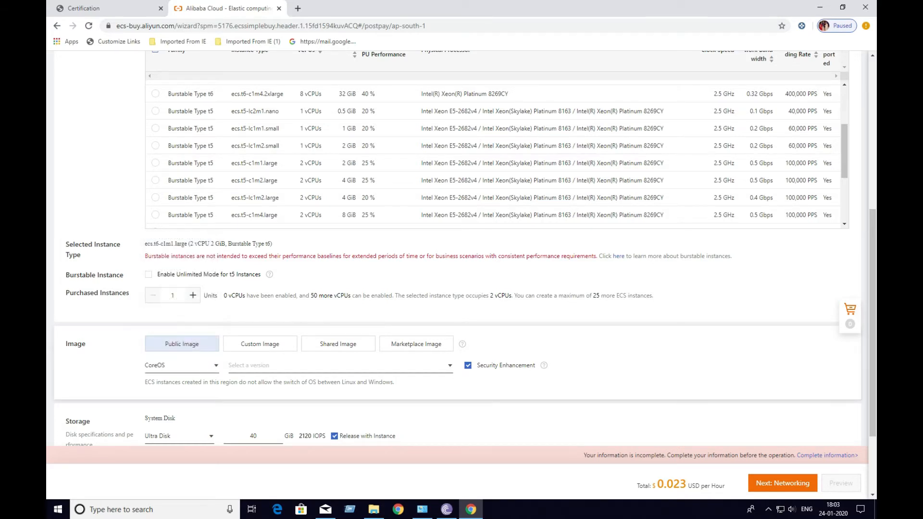
left_click(340, 366)
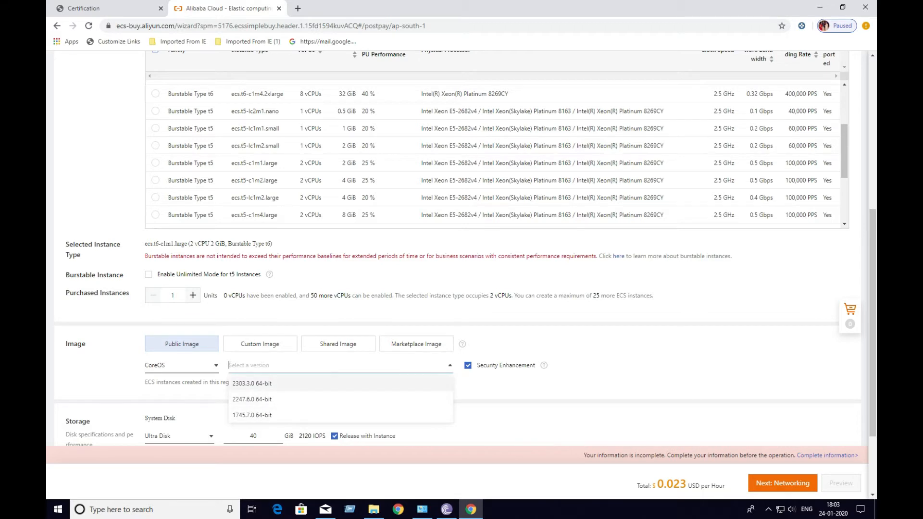
left_click(252, 384)
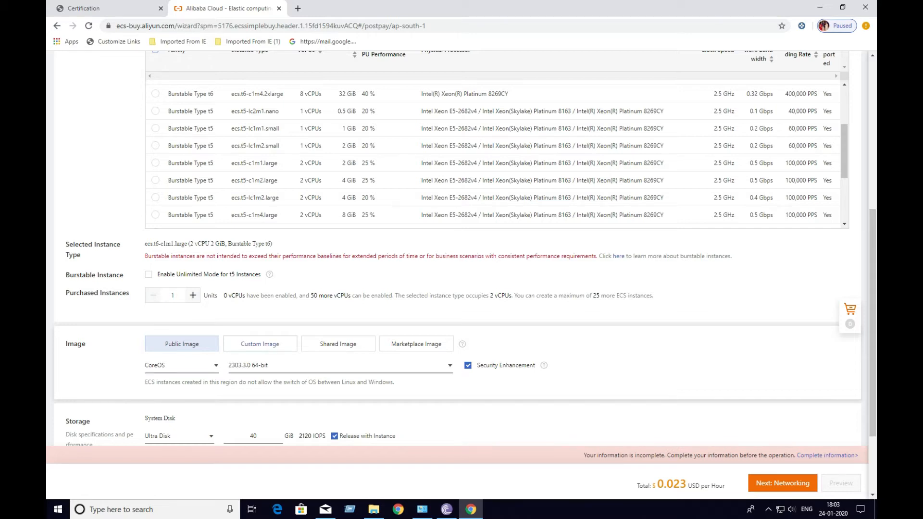
Step: Review the custom, shared and marketplace image sources, including the list of available custom images
left_click(260, 344)
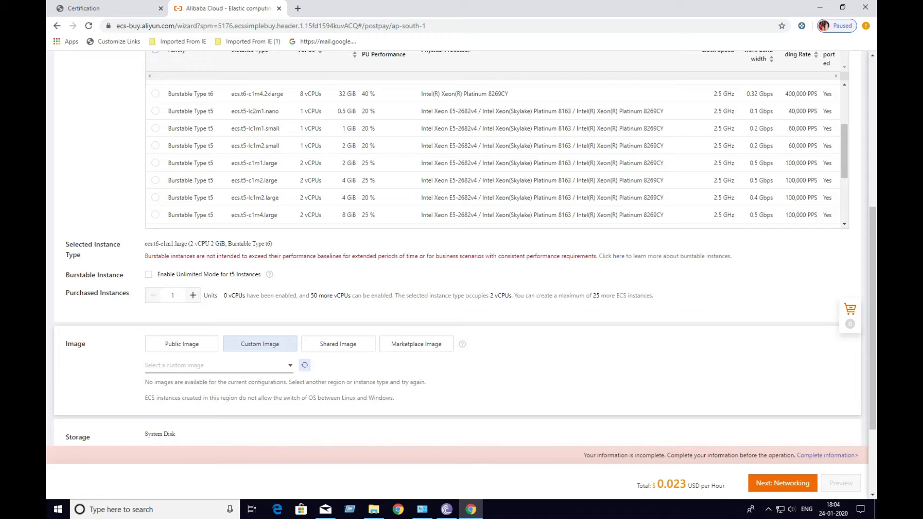
left_click(263, 366)
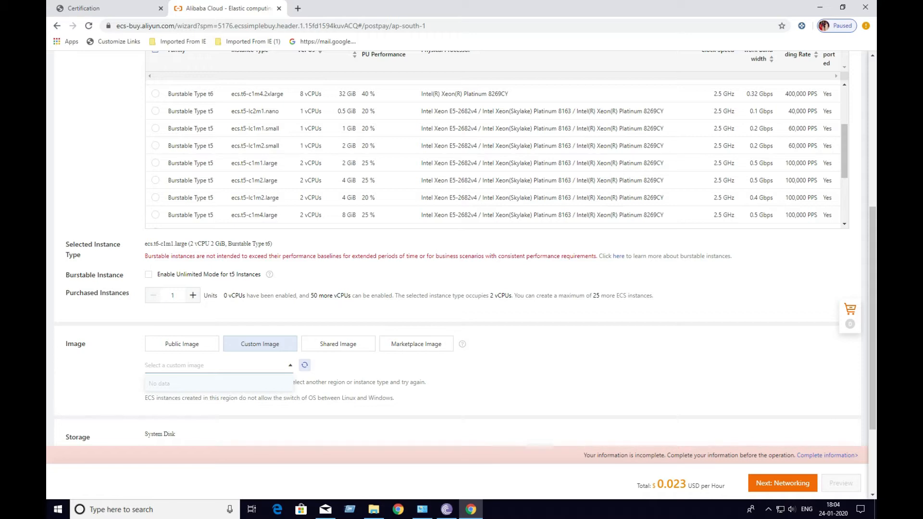
left_click(206, 383)
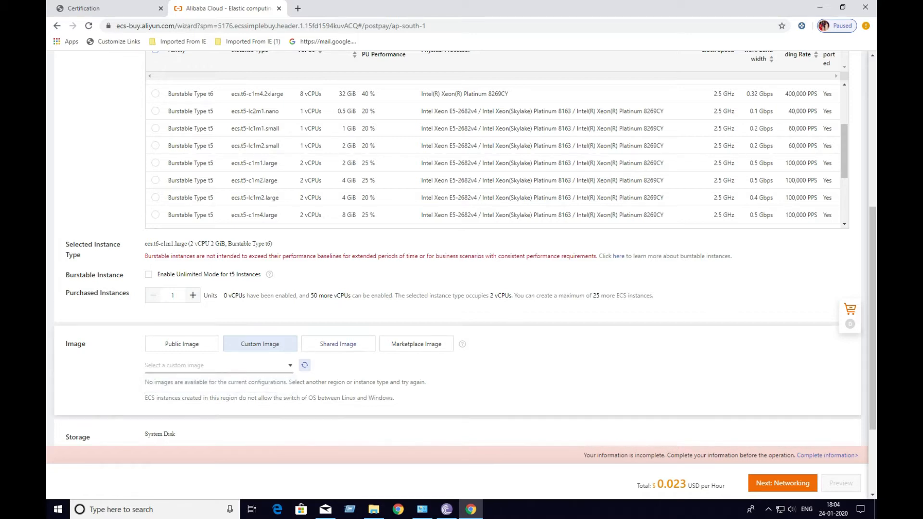
left_click(338, 344)
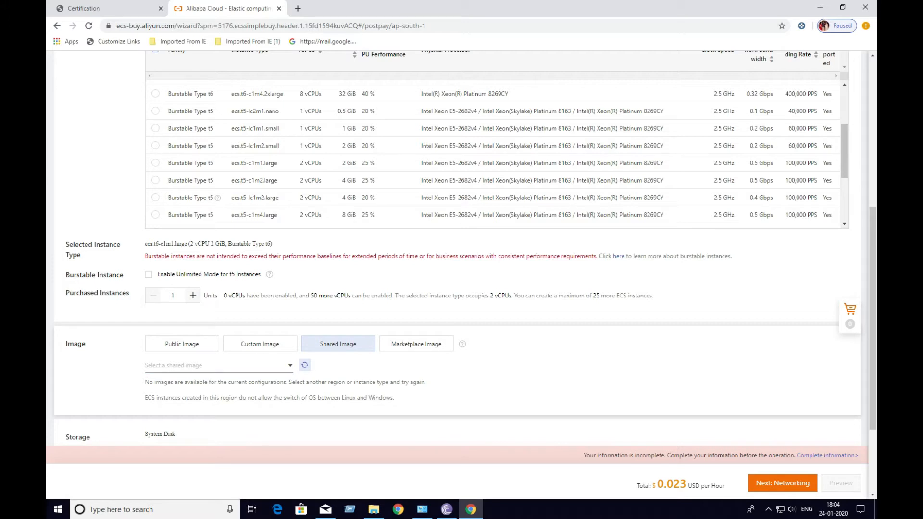
left_click(416, 344)
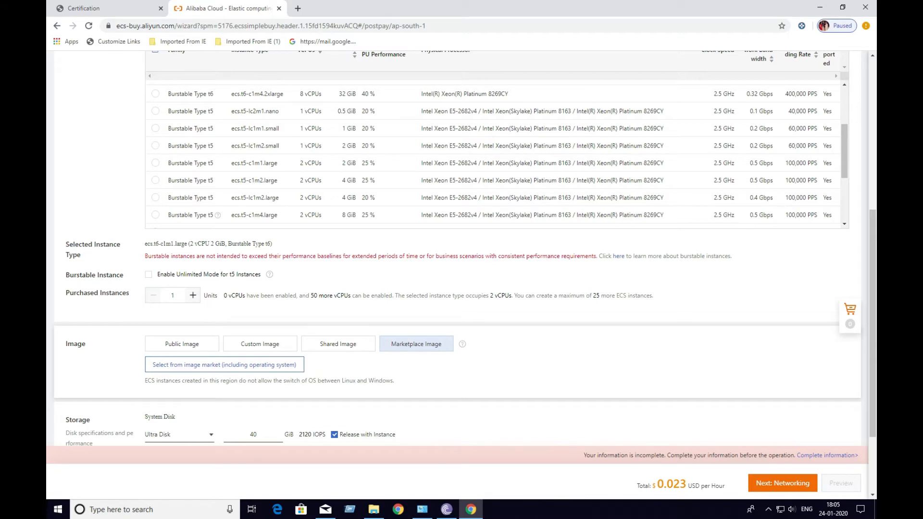
Step: Return to public images and set the operating system to Ubuntu, version 18.04 64-bit
left_click(182, 344)
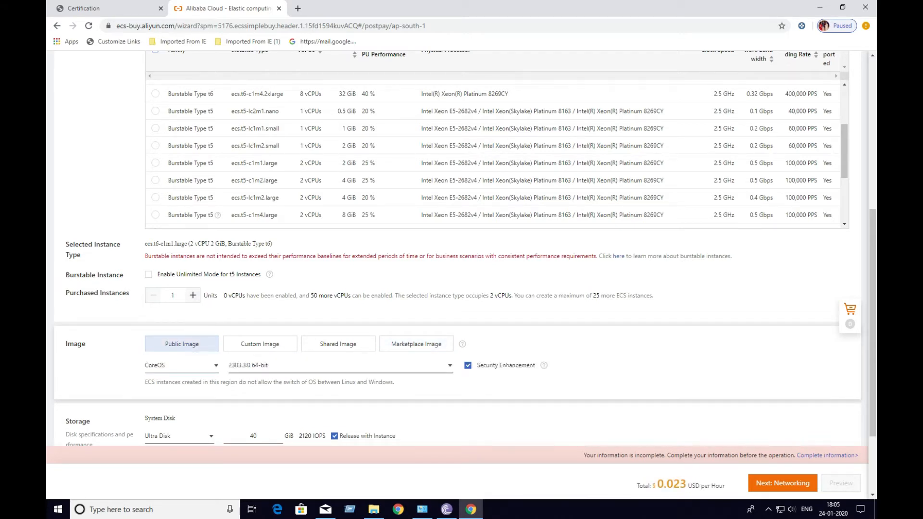
left_click(180, 365)
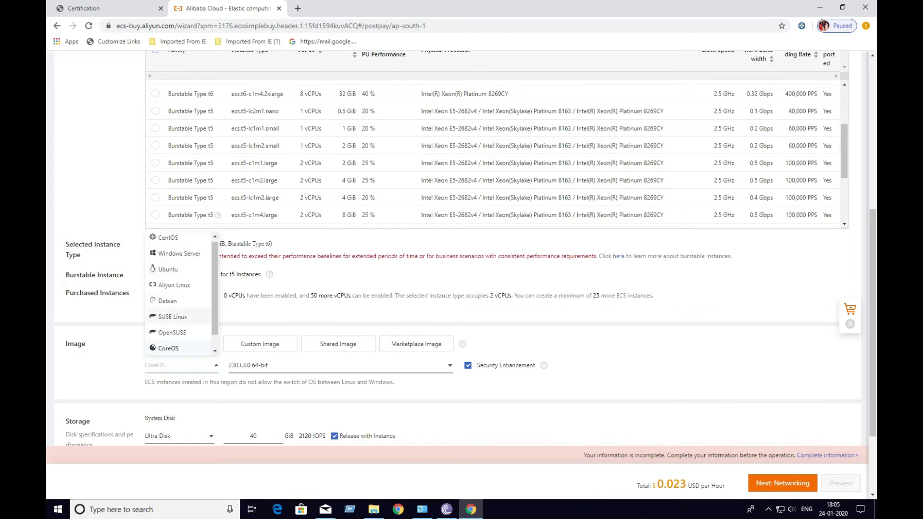
left_click(169, 269)
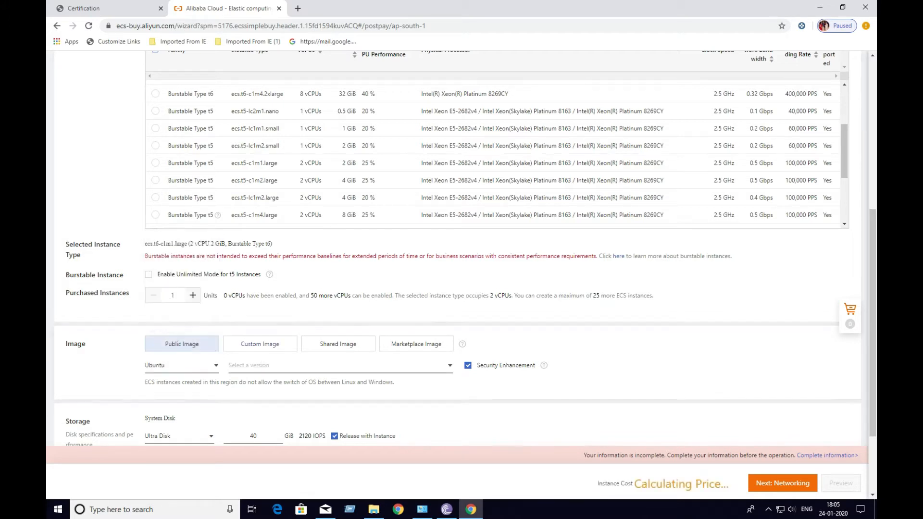
left_click(288, 365)
left_click(259, 383)
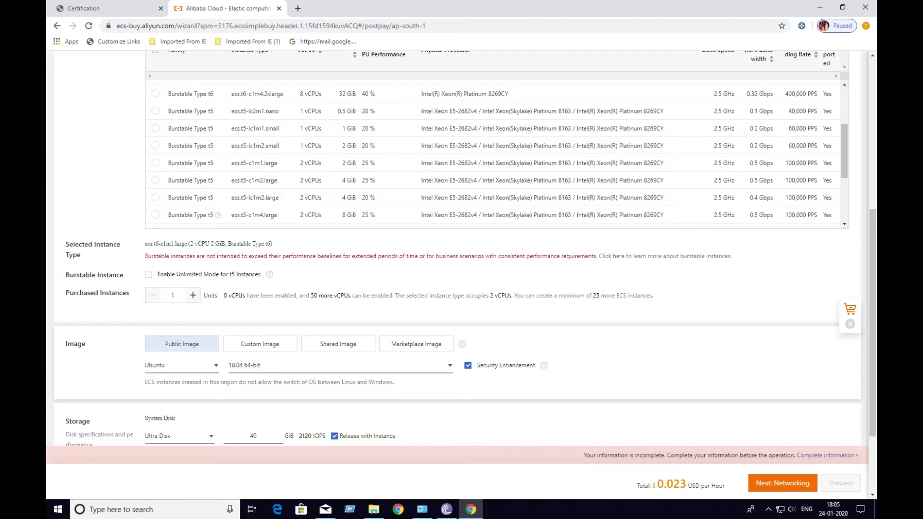
mouse_move(544, 365)
Step: Try Standard SSD as the system disk type, and switch the disk back to Ultra Disk
scroll(461, 288, "down", 1)
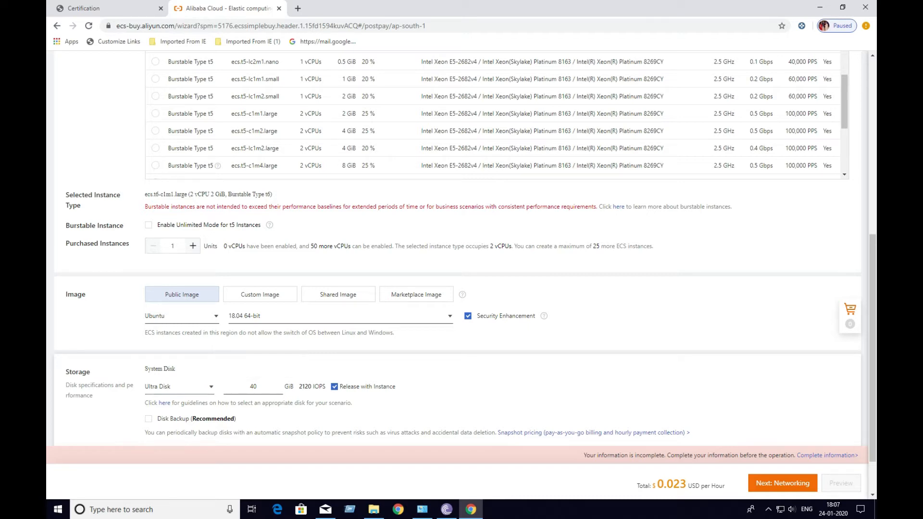
left_click(187, 387)
left_click(166, 420)
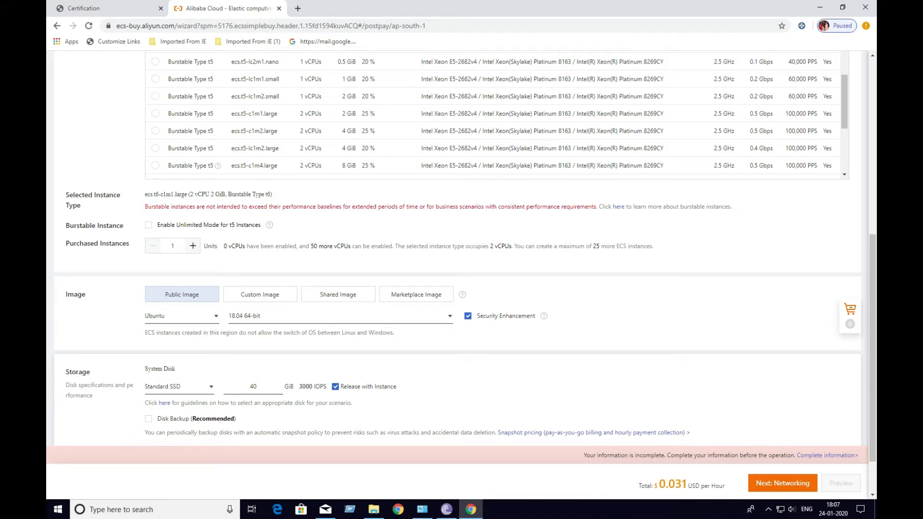
mouse_move(369, 386)
left_click(180, 387)
left_click(166, 405)
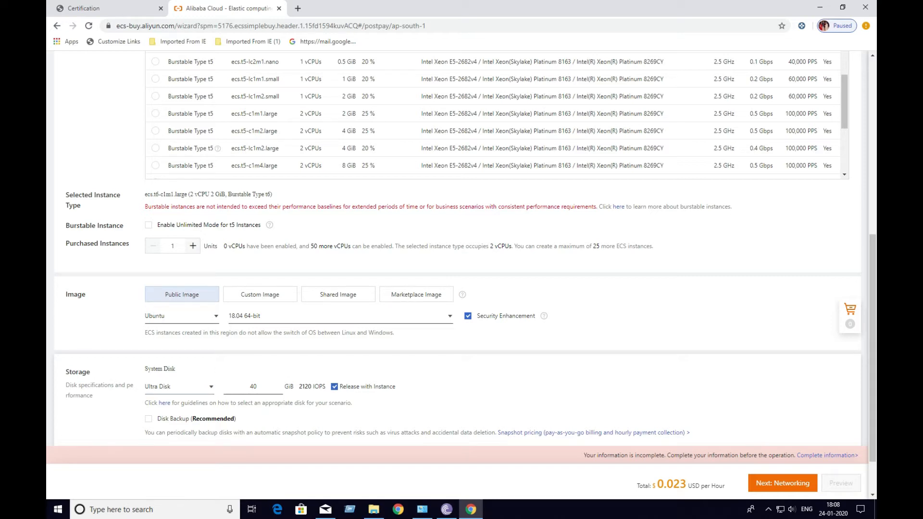
Step: Add a data disk to look over its settings, and remove it again
scroll(457, 269, "down", 1)
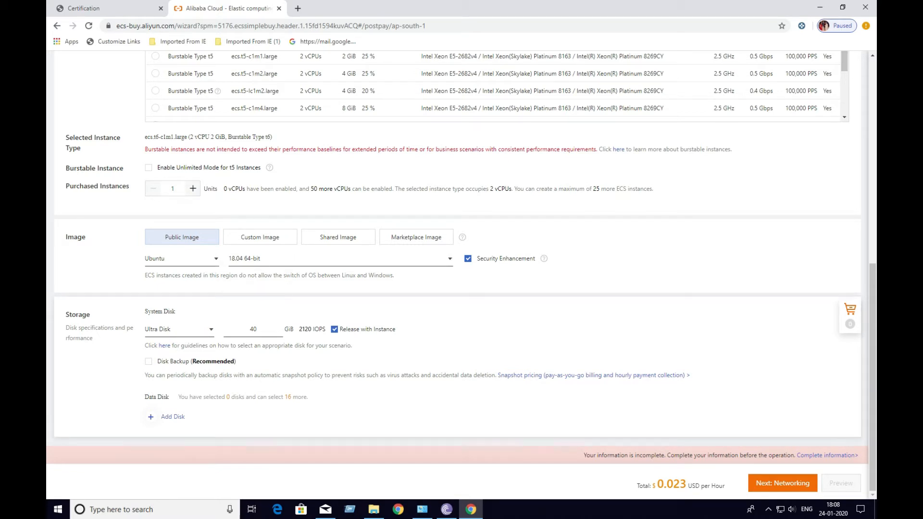
left_click(172, 417)
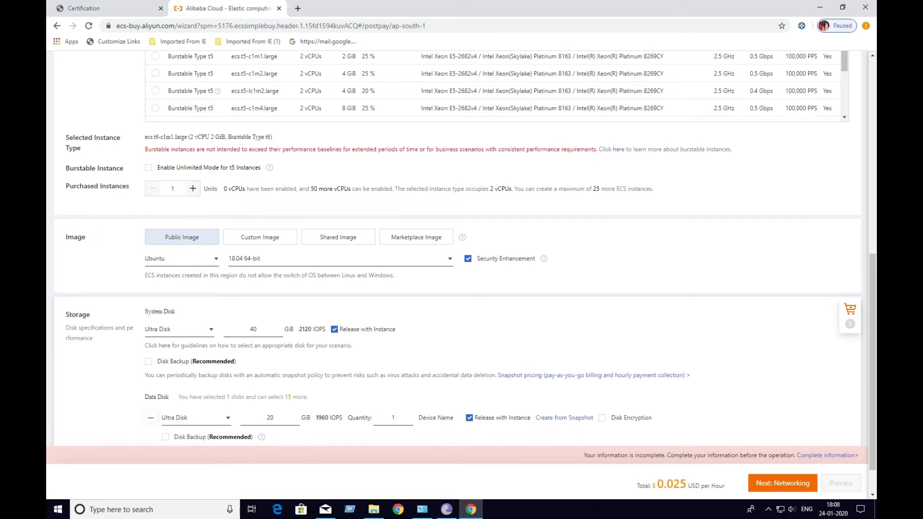
mouse_move(271, 418)
mouse_move(627, 418)
left_click(151, 418)
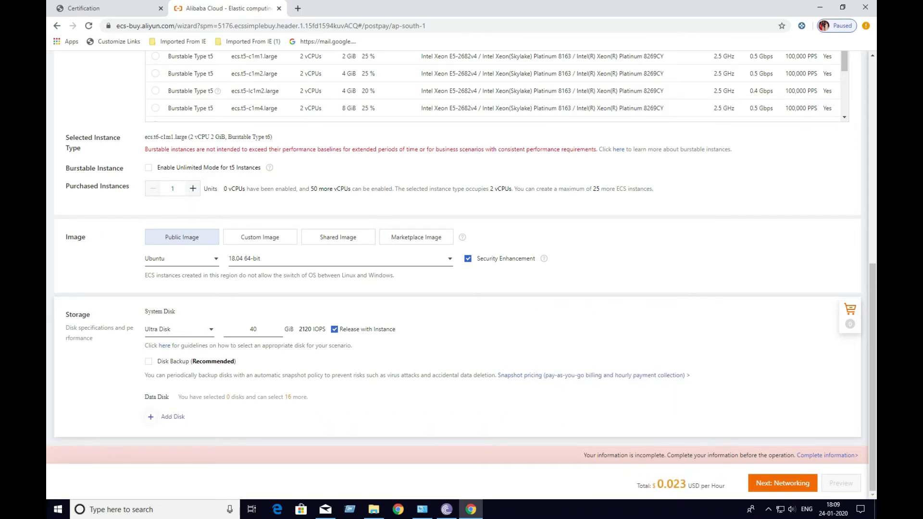
Step: Proceed to Networking, accepting the burstable instance features, and select the VPC1-DEMO network with the VSWITCH1-DEMO- VSwitch
left_click(783, 483)
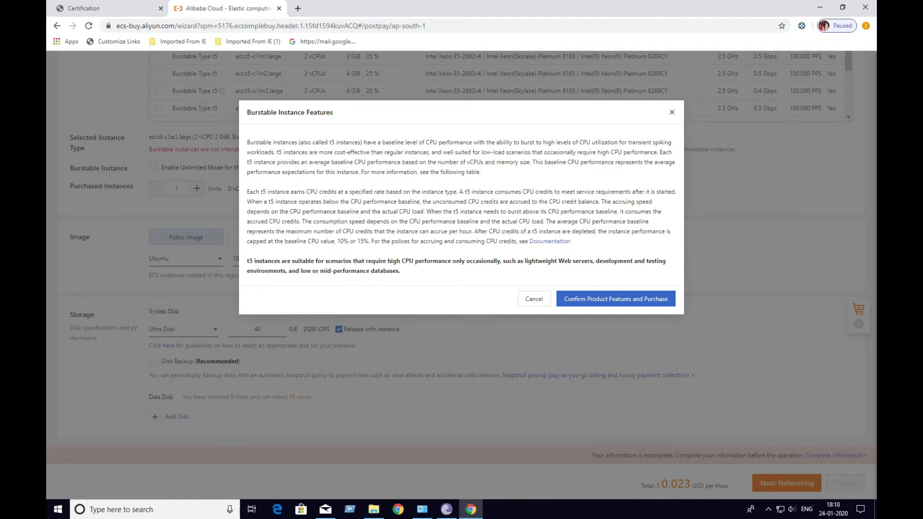
left_click(616, 299)
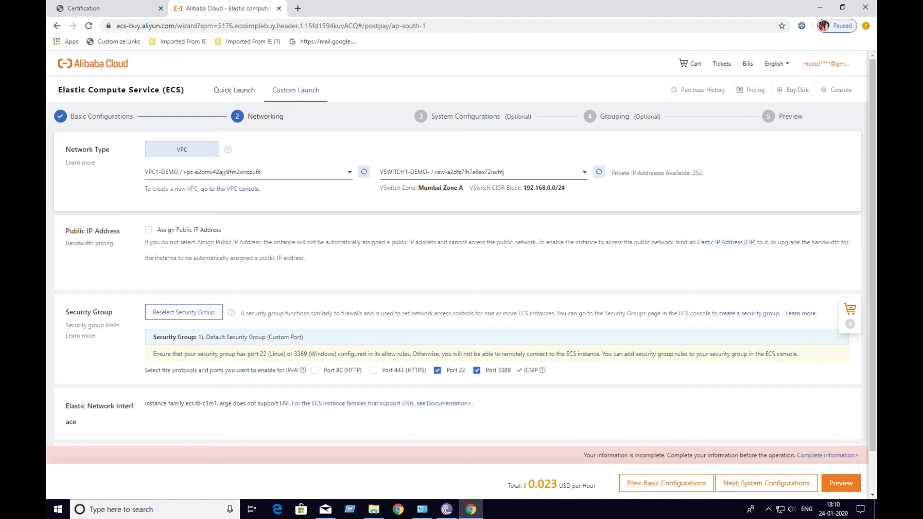
left_click(248, 172)
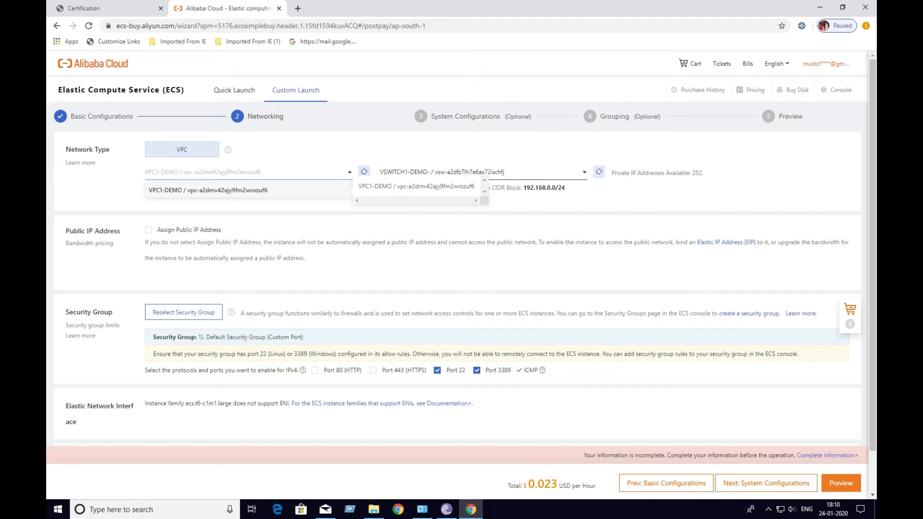
left_click(249, 190)
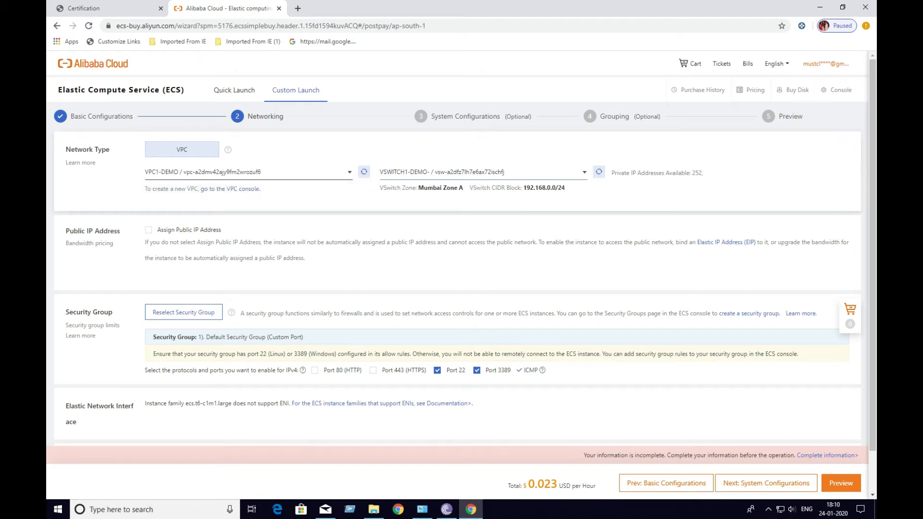
left_click(471, 172)
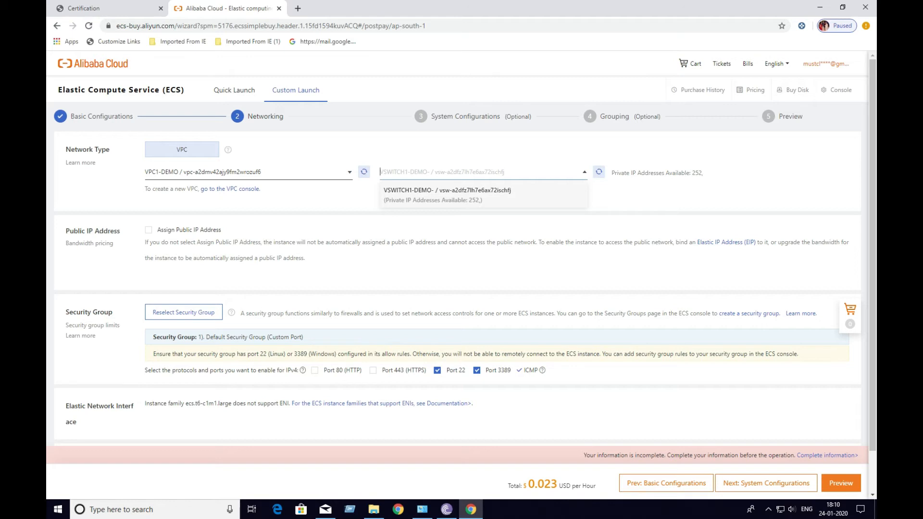
left_click(447, 191)
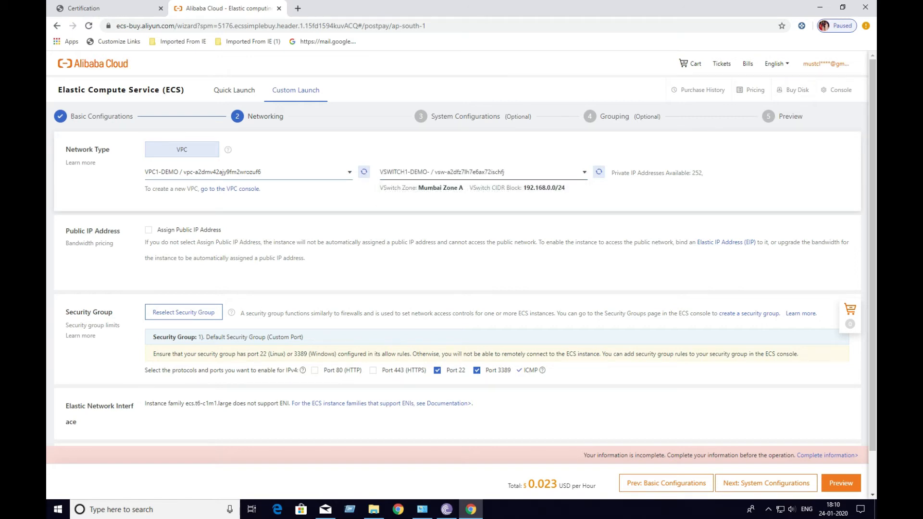
Step: Change the instance's zone to Zone B in the basic configurations and check the VSwitch choices under Networking
left_click(666, 483)
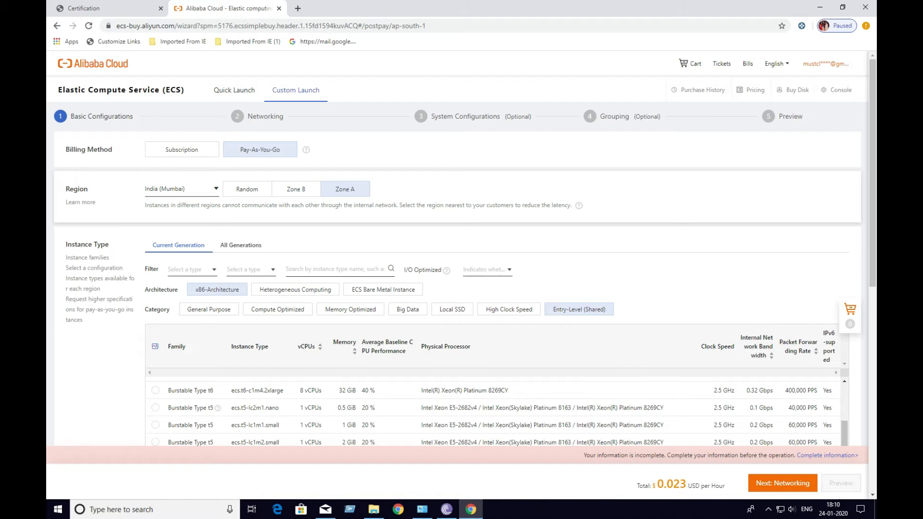
left_click(297, 189)
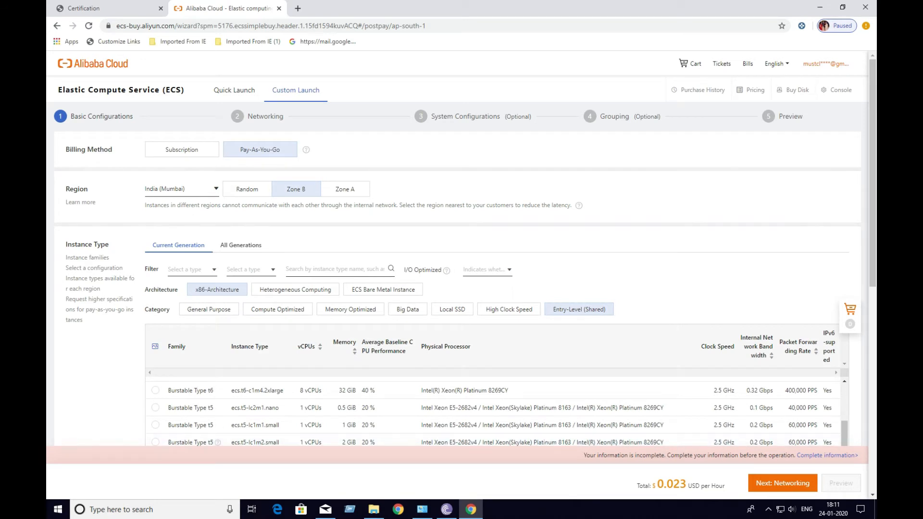
left_click(782, 483)
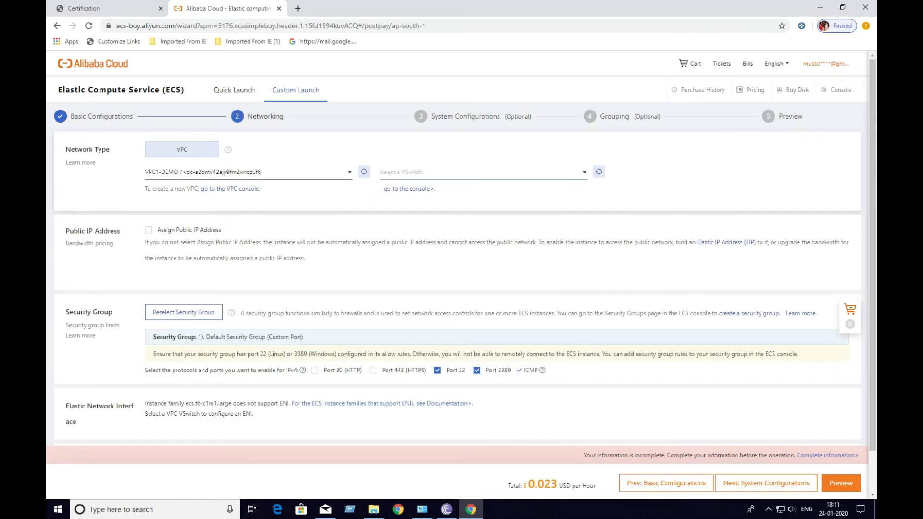
left_click(483, 172)
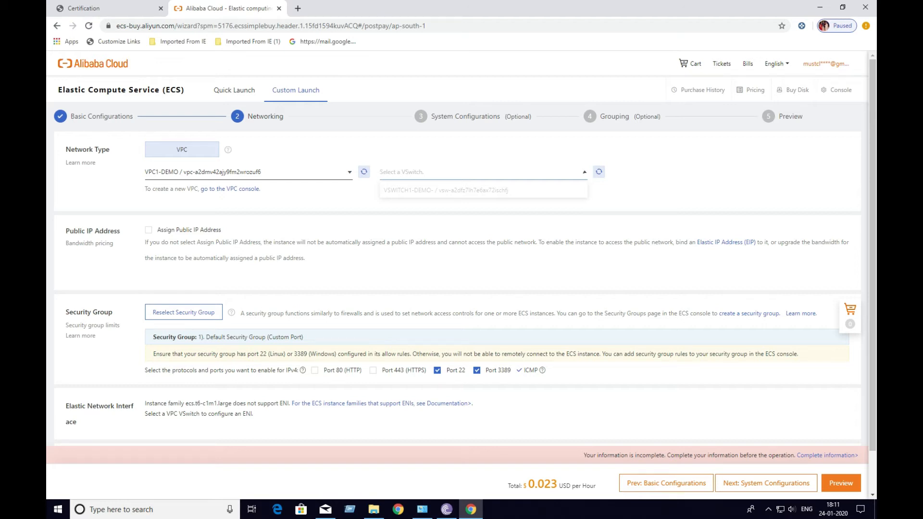
Step: Restore Zone A in the basic configurations and return to the Networking settings
left_click(666, 483)
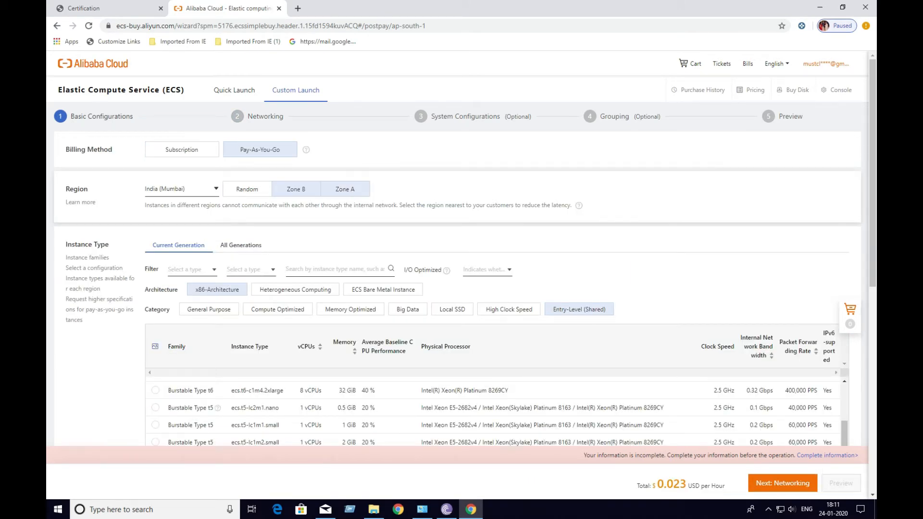
scroll(498, 310, "down", 8)
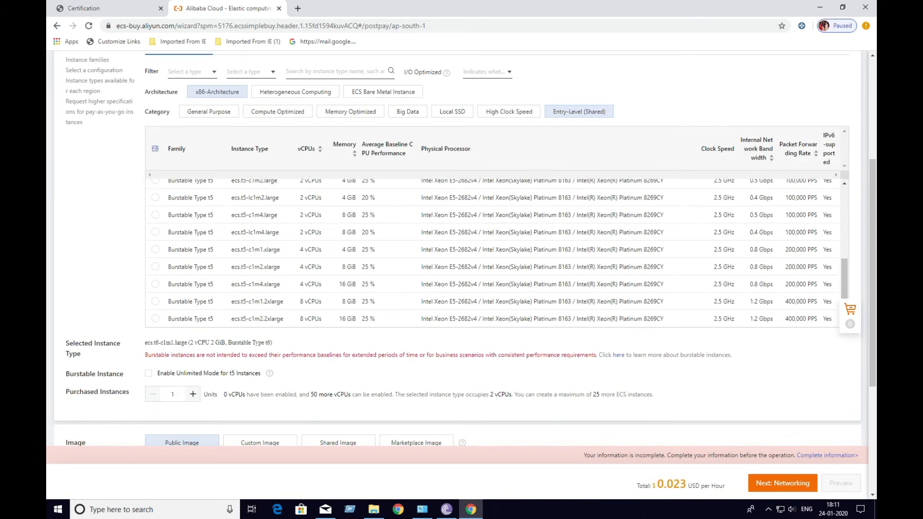
scroll(498, 310, "down", 5)
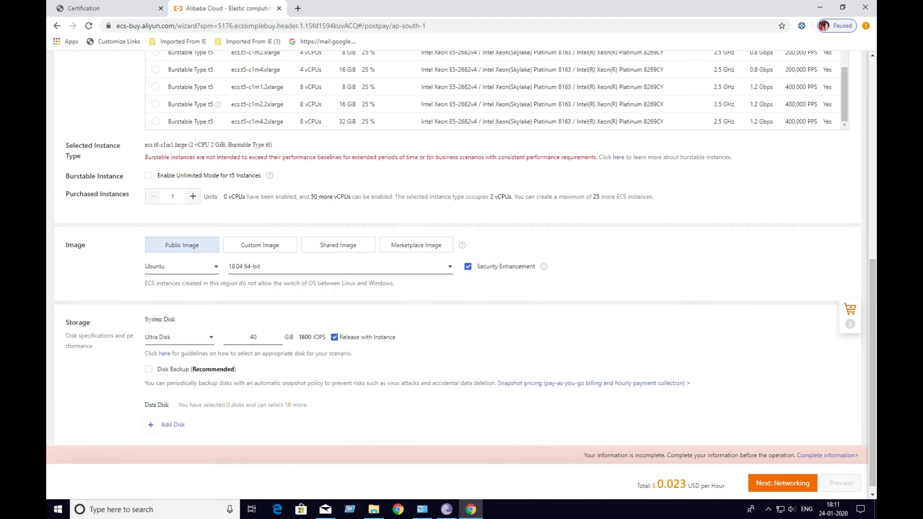
left_click(783, 484)
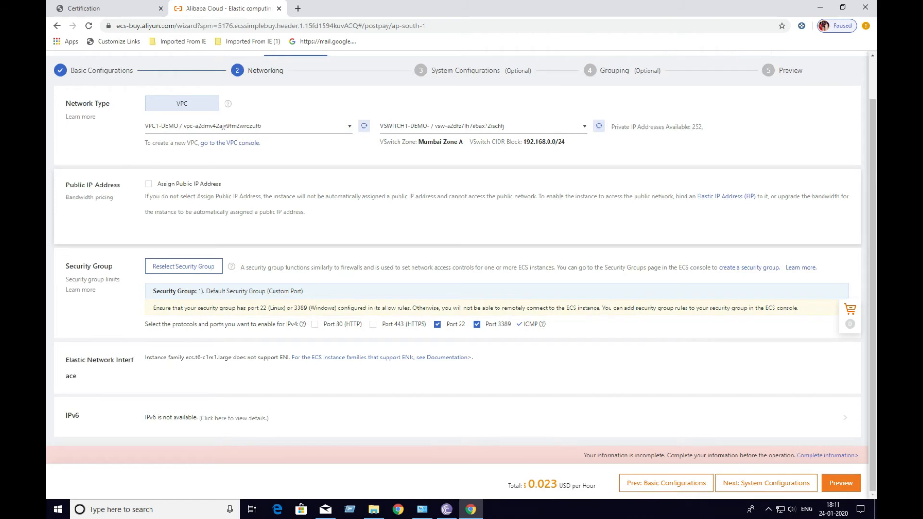
Step: Assign a public IP address to the instance and set its peak bandwidth to 20 Mbps
scroll(458, 193, "up", 1)
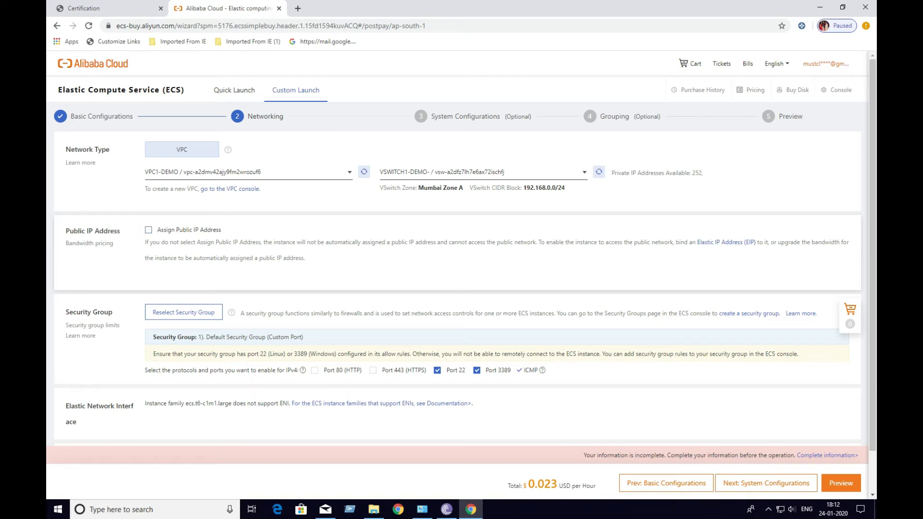
left_click(149, 230)
left_click(149, 230)
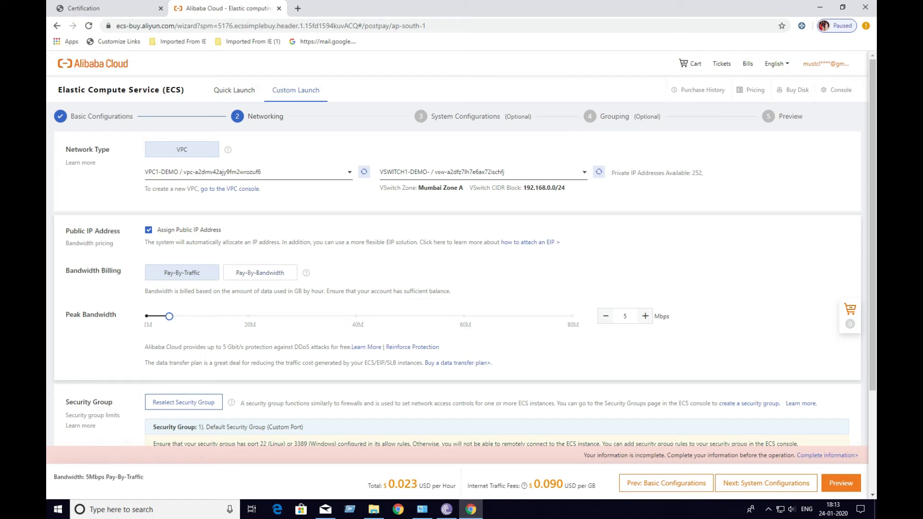
mouse_move(306, 273)
left_click_drag(169, 316, 249, 316)
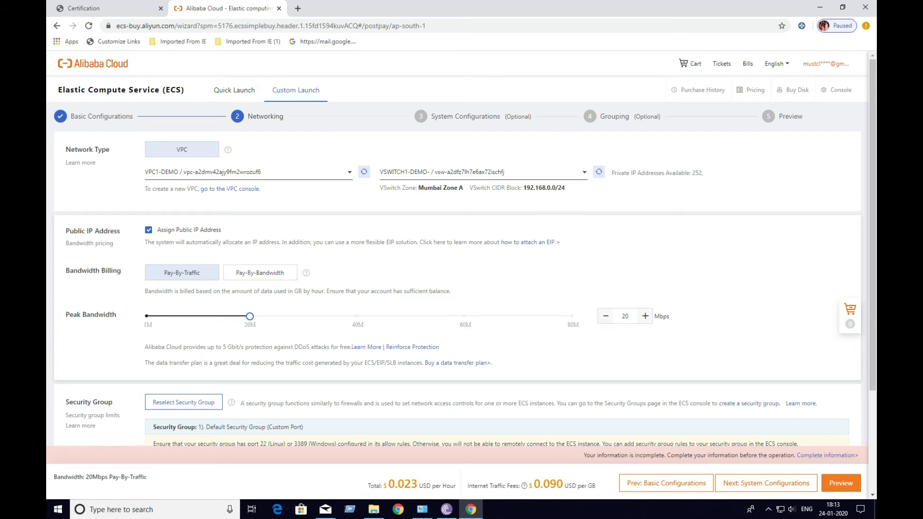
Step: Proceed to System Configurations and choose Password as the logon credential type
scroll(456, 250, "down", 3)
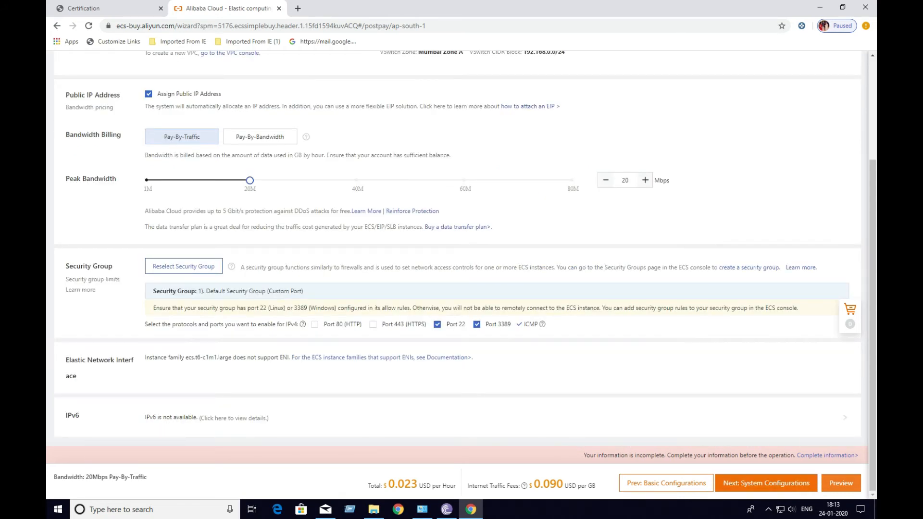
left_click(780, 484)
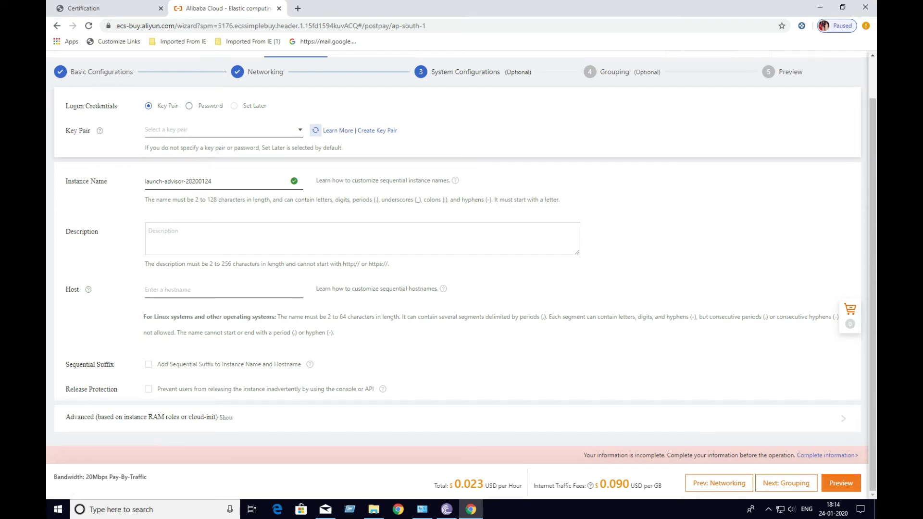
left_click(189, 105)
scroll(202, 120, "up", 1)
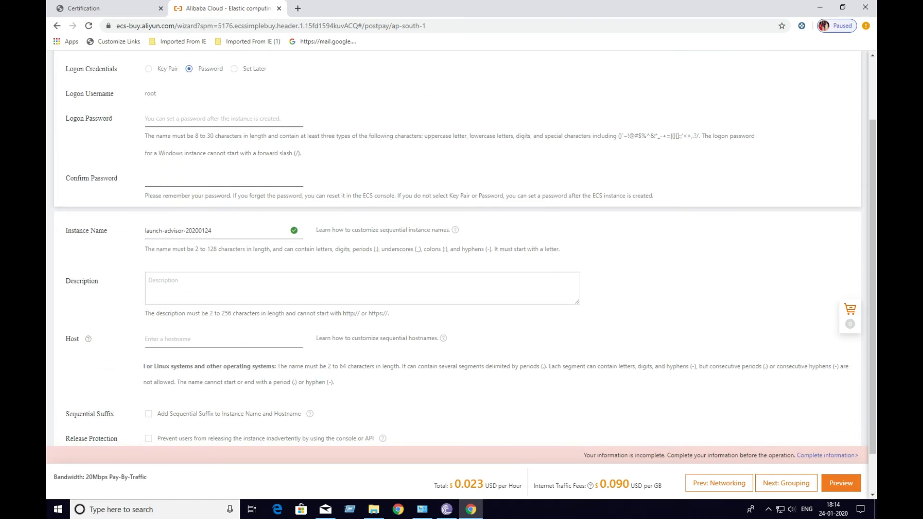
Step: Enter the instance's logon password and repeat it in the password confirmation
left_click(201, 119)
key("ctrl+v")
key("BackSpace")
key("BackSpace")
key("BackSpace")
key("BackSpace")
key("BackSpace")
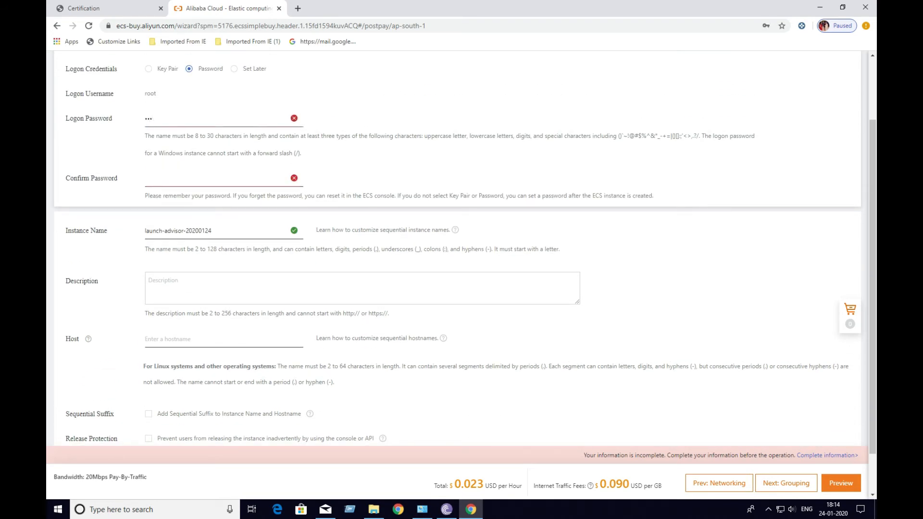
key("BackSpace")
key("BackSpace")
key("BackSpace")
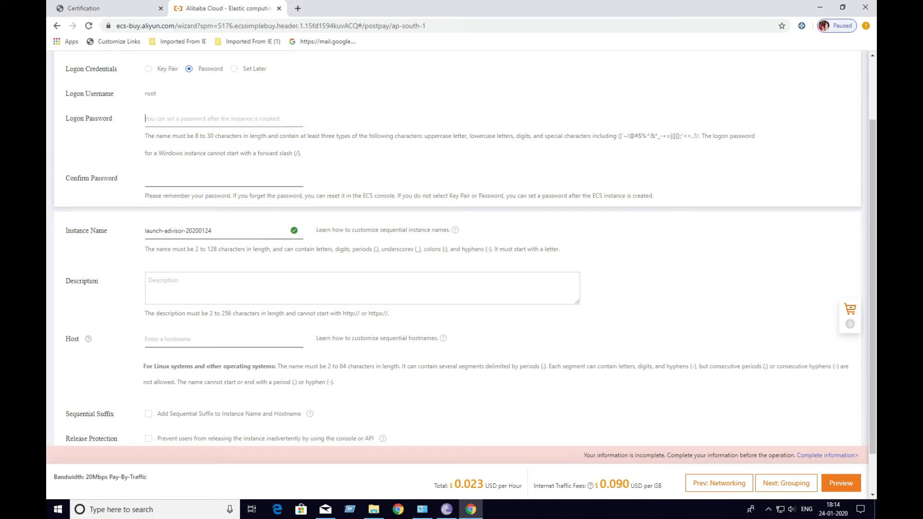
type("a••••••••")
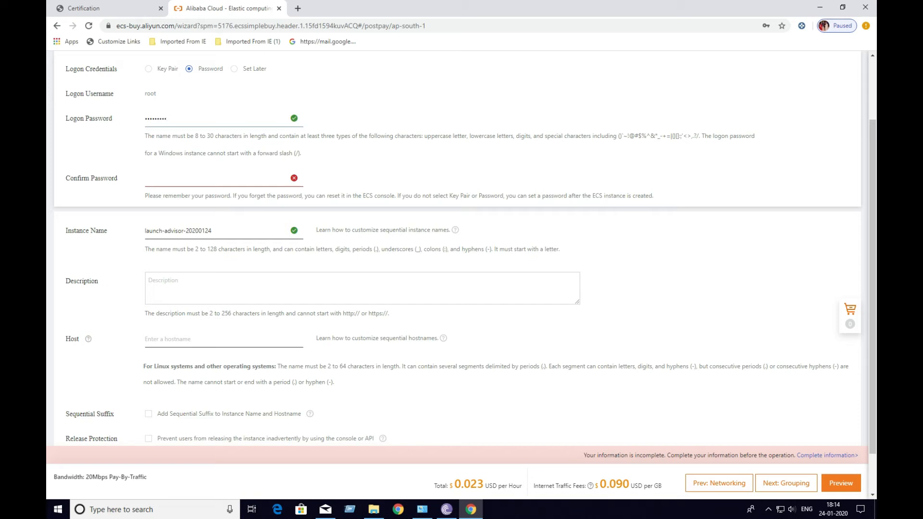
key("Tab")
type("•••••••••")
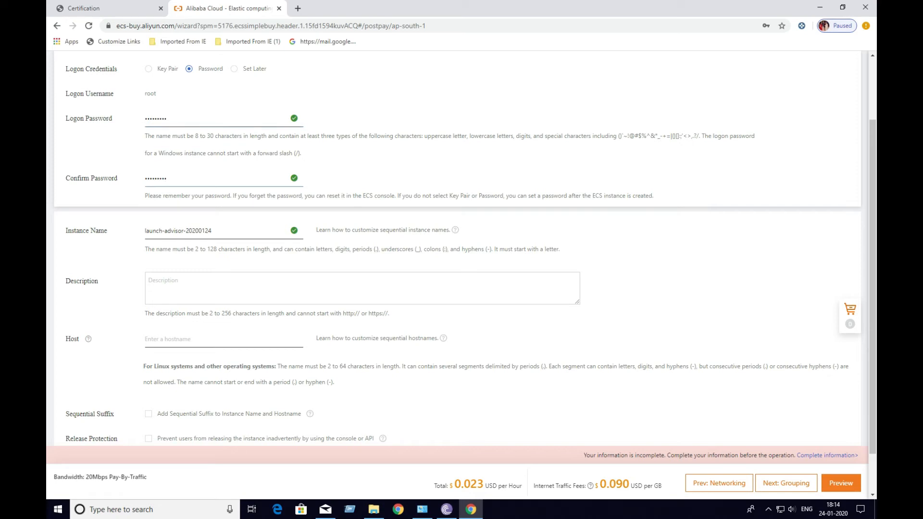
Step: Replace the default instance name with ECS01-DEM_-INDIA-MUMBAI-ZONE-A
left_click_drag(215, 232, 143, 232)
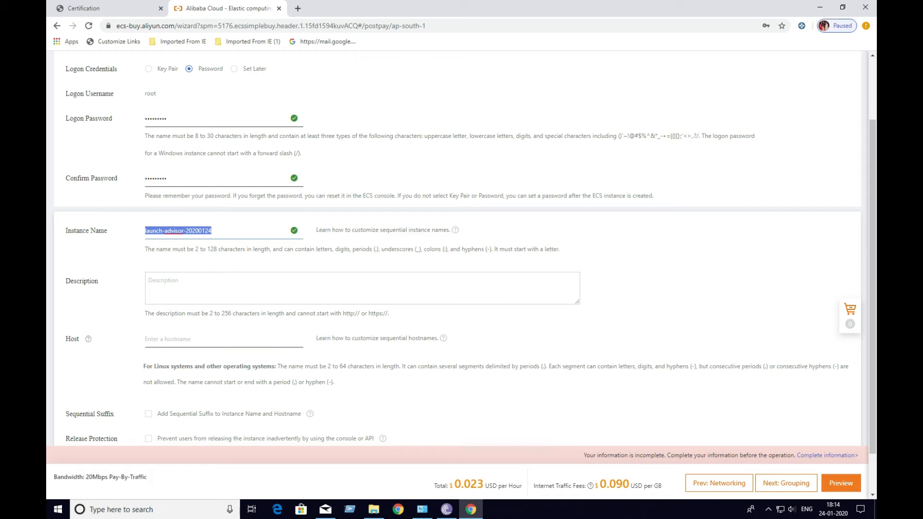
left_click(212, 231)
key("BackSpace")
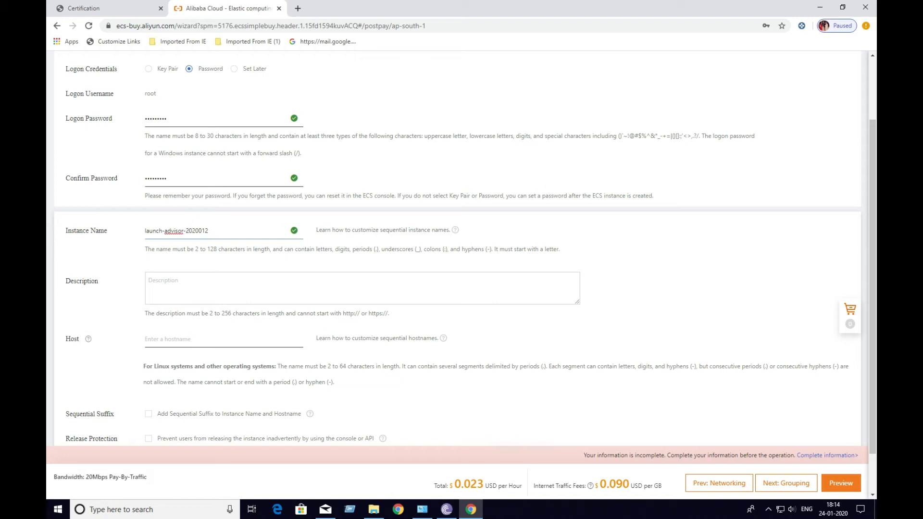
key("ctrl+a")
key("BackSpace")
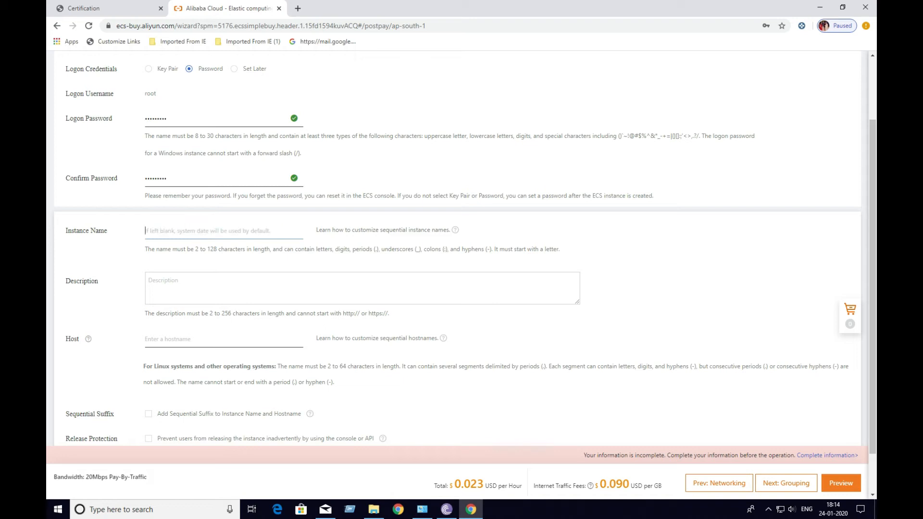
type("ECS")
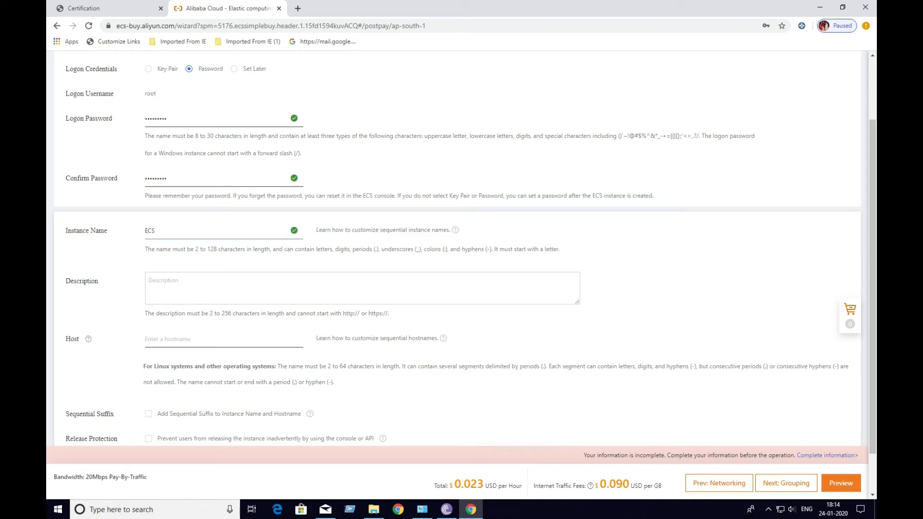
type("01-DEMo_-INDIA-MUMBAI-ZONE-A")
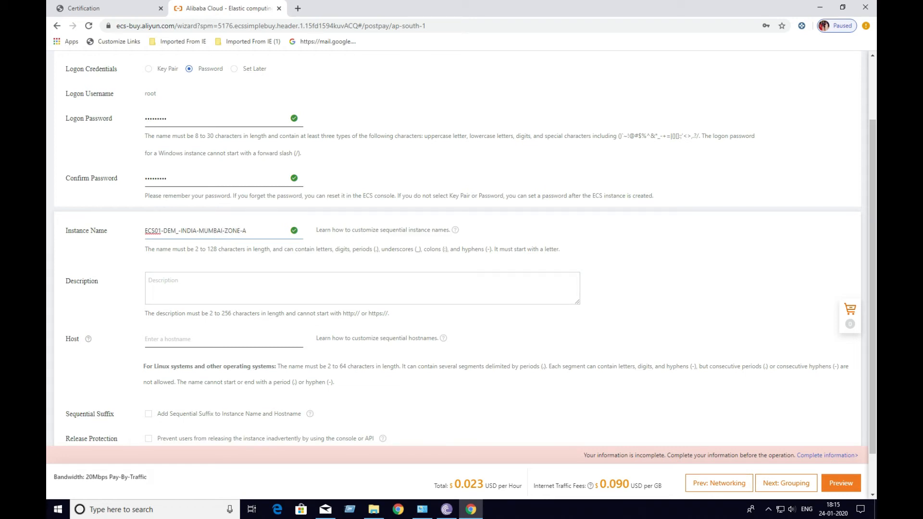
Step: Set the instance's hostname to ECS01-WEB
left_click(202, 338)
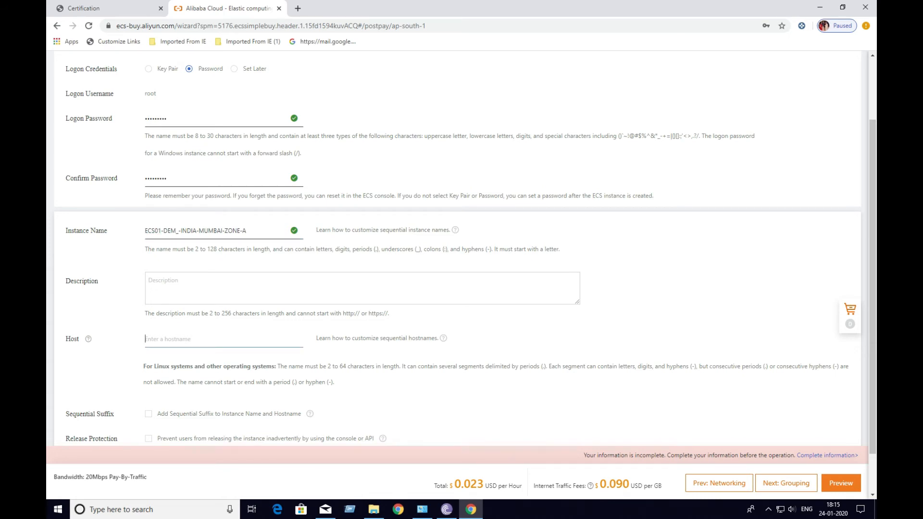
type("ECS01")
type("-")
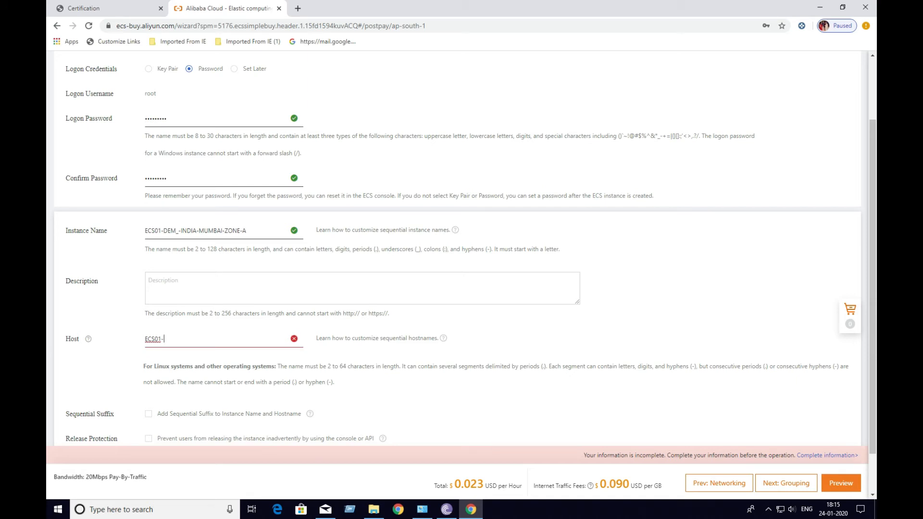
type("DEM")
key("BackSpace")
key("BackSpace")
key("BackSpace")
type("WEB")
scroll(148, 366, "down", 1)
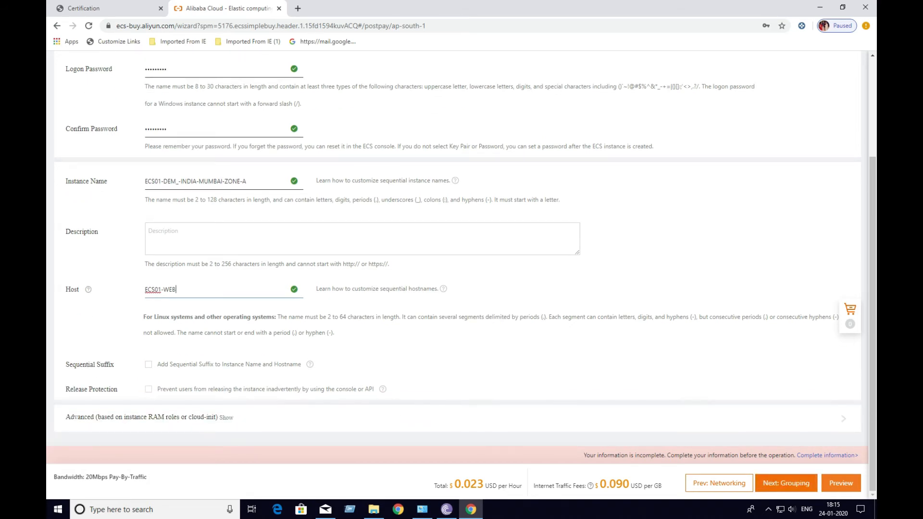
Step: Proceed to Grouping, decline saving the password in the browser, and add a tag with key Web-Citrix-Prod and value 1
left_click(786, 483)
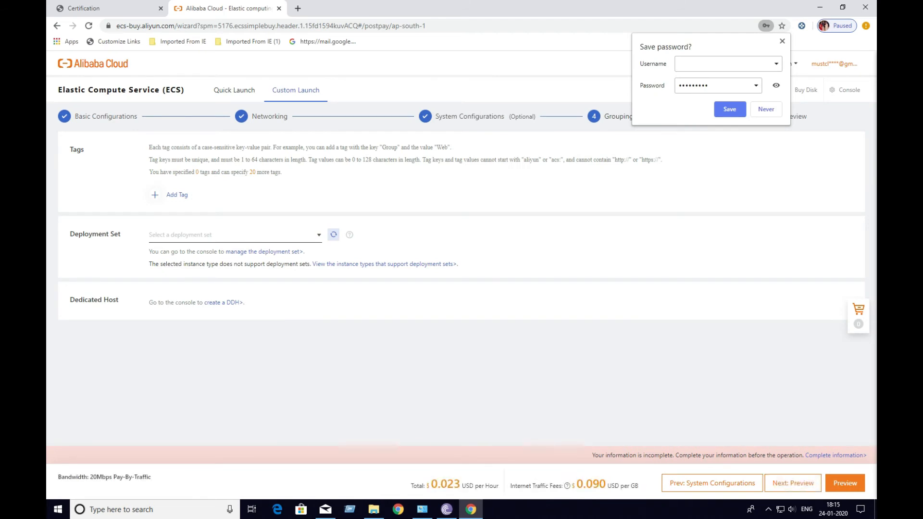
left_click(765, 109)
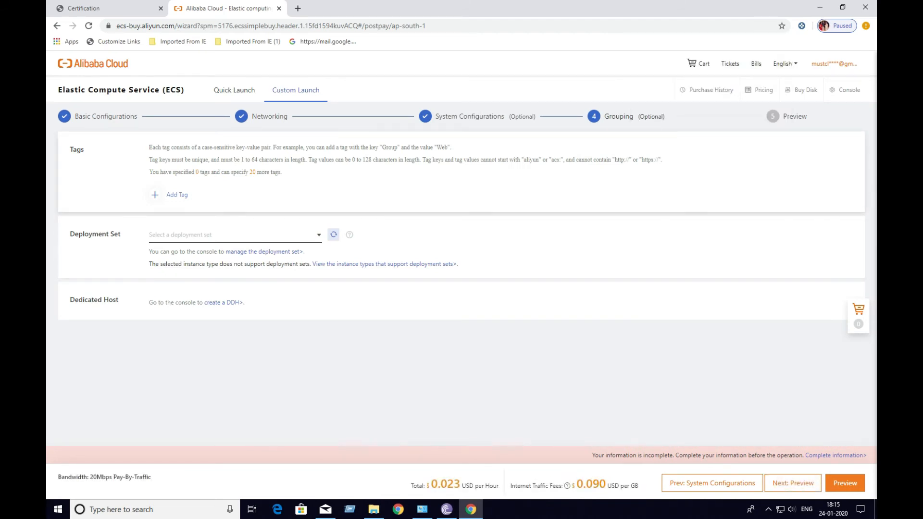
left_click(177, 194)
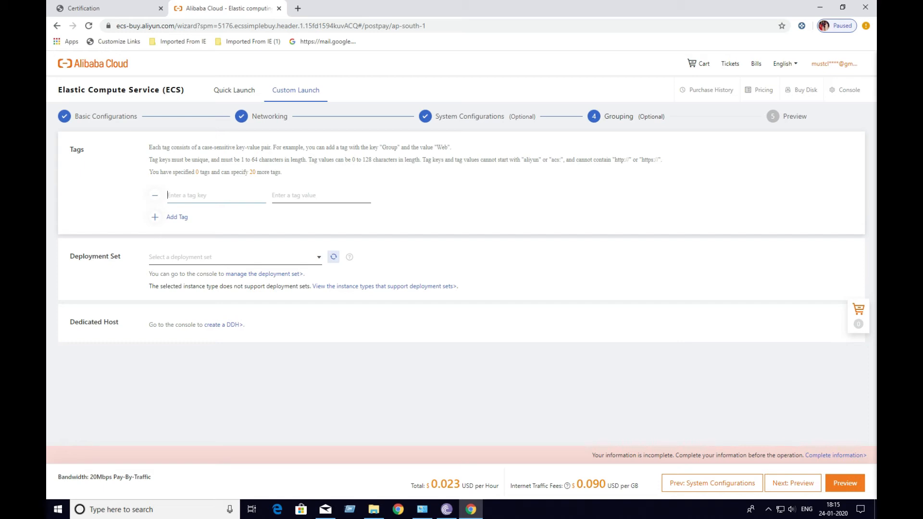
type("Web-Citrix-Produ")
key("BackSpace")
key("Tab")
type("1")
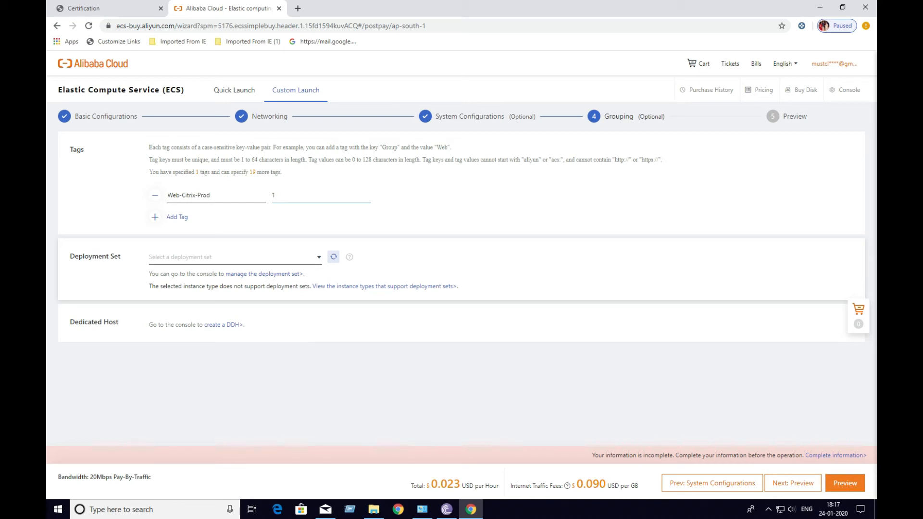
Step: Check the available deployment sets without choosing one and proceed to the configuration preview
left_click(235, 258)
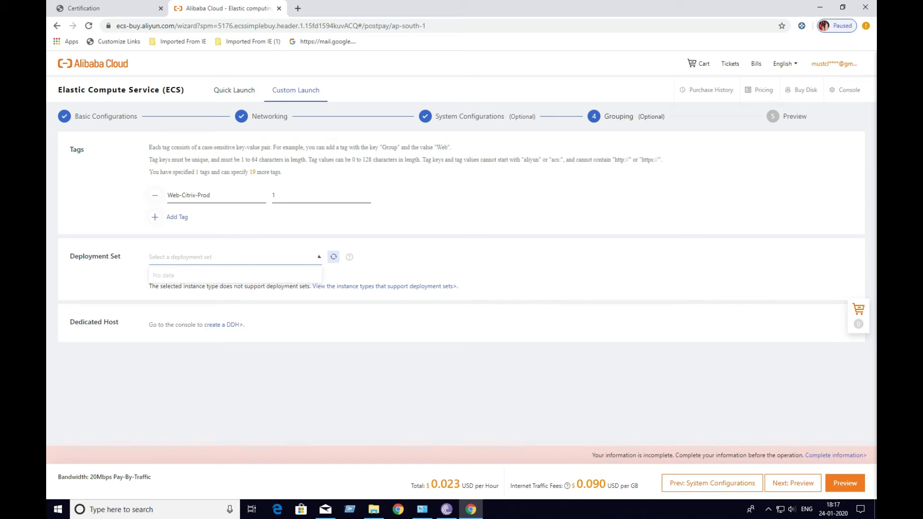
key("Escape")
left_click(792, 483)
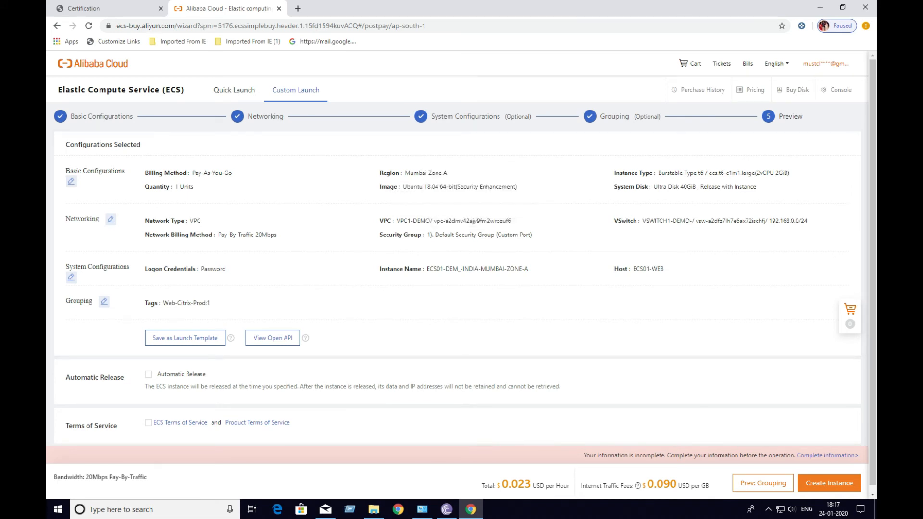
Step: Keep Automatic Release disabled, accept the ECS and product terms of service, and try to create the instance
scroll(462, 272, "down", 1)
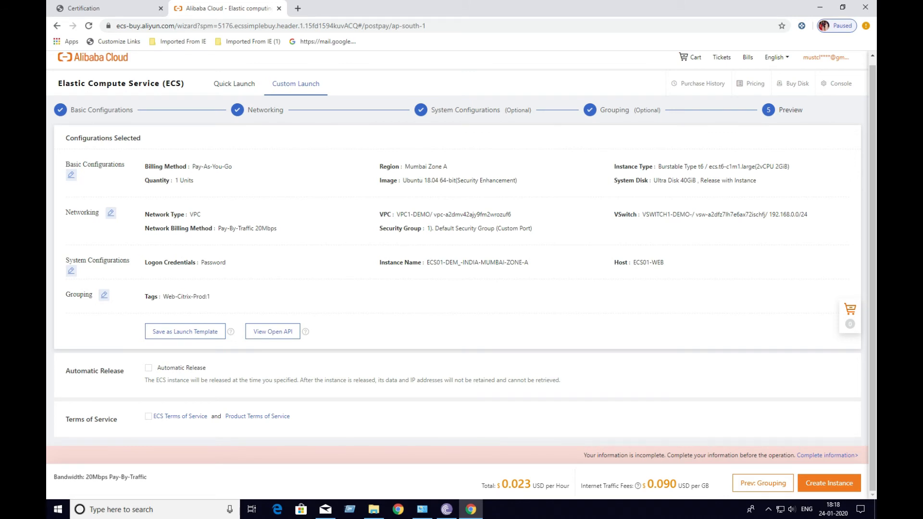
left_click(149, 368)
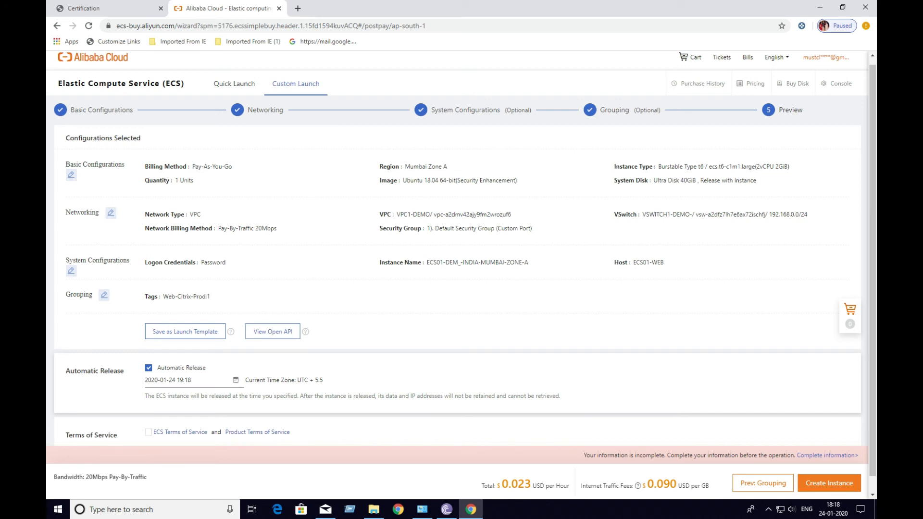
left_click(149, 367)
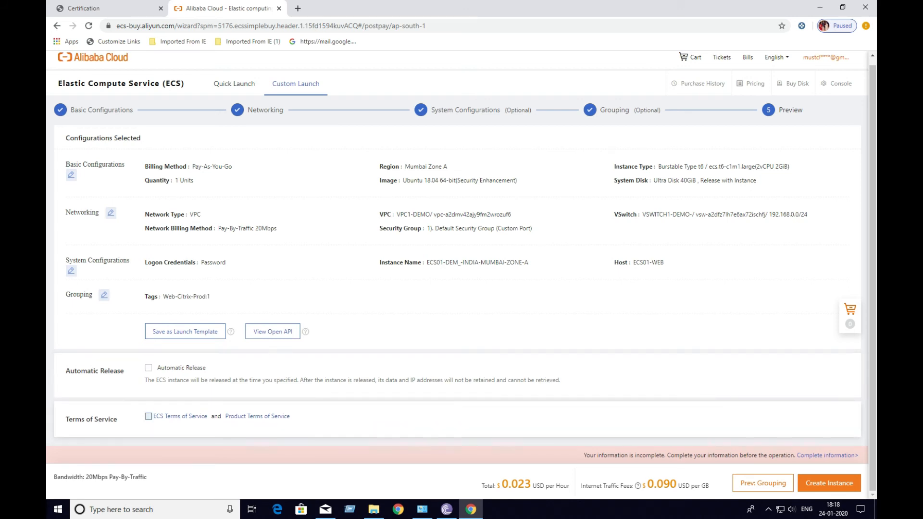
left_click(148, 417)
left_click(829, 483)
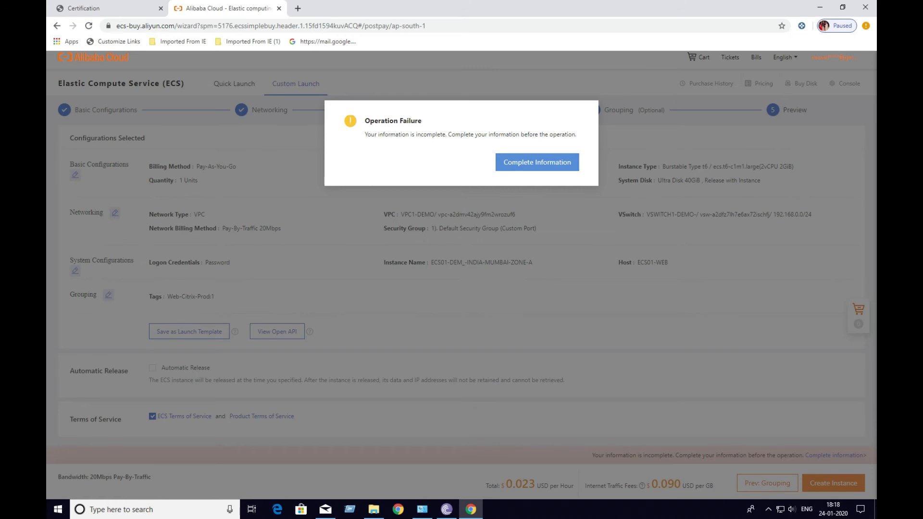
Step: Open the form for completing the account information and choose Personal account as the account type
left_click(537, 162)
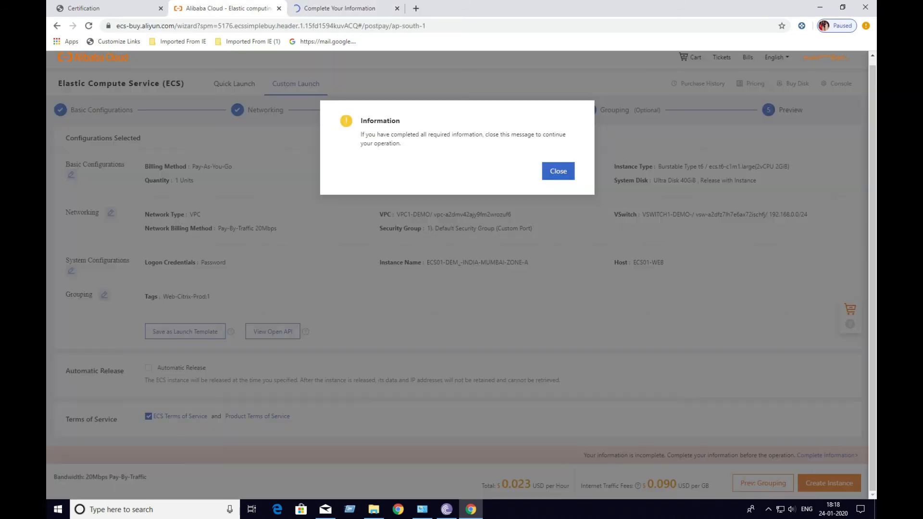
left_click(227, 8)
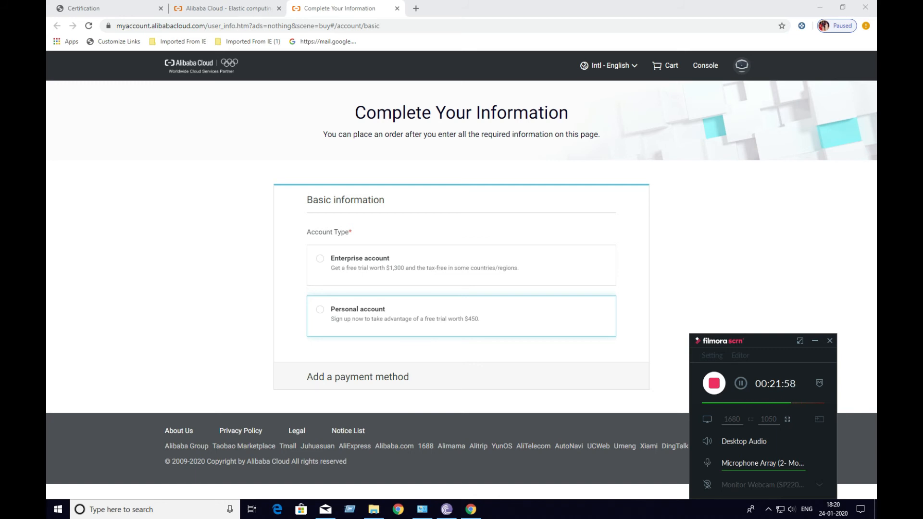
left_click(321, 310)
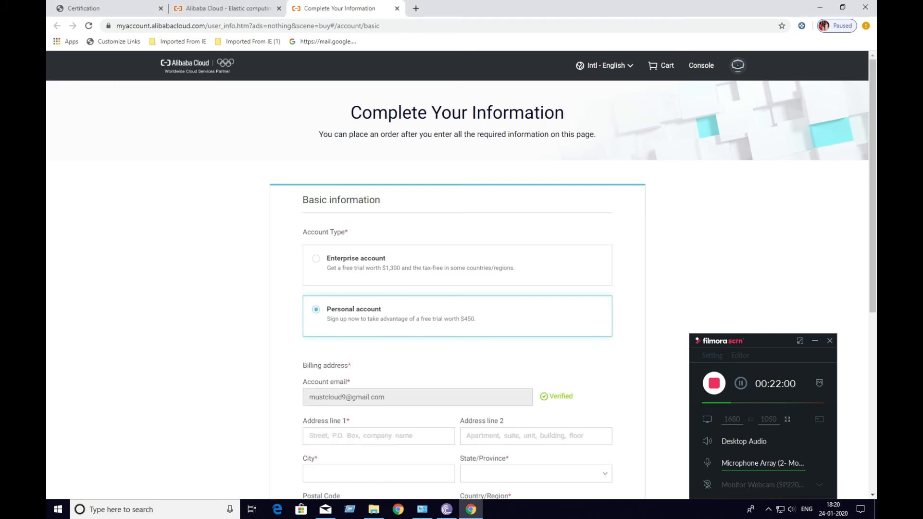
scroll(457, 275, "down", 2)
left_click(379, 337)
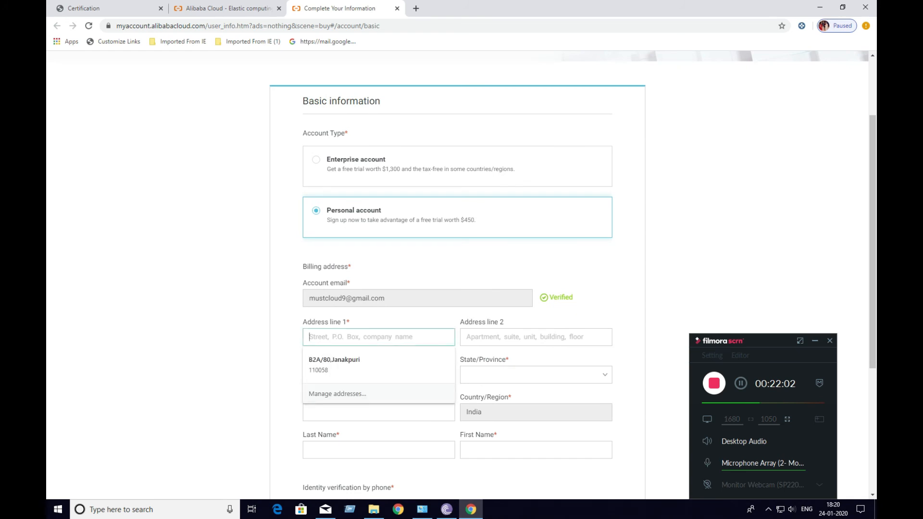
left_click(486, 266)
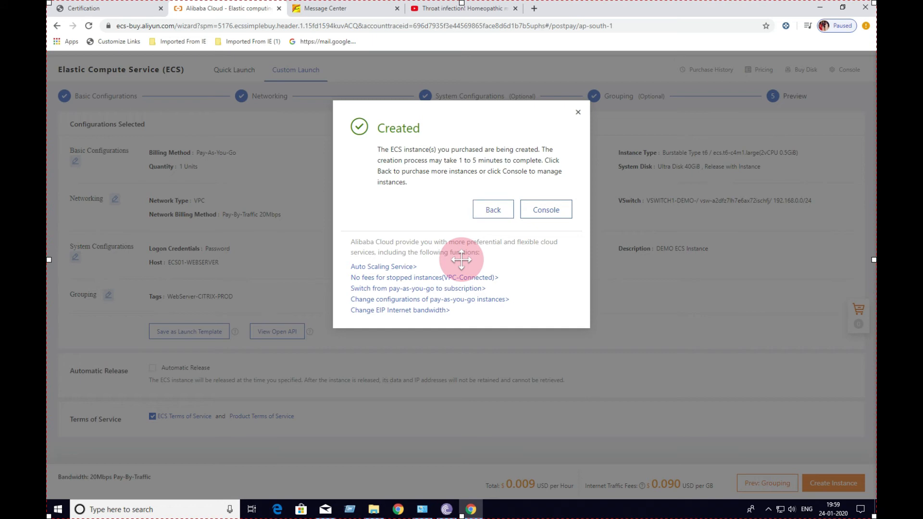
Step: Open the ECS console, copy the new instance's ID, and view its details before returning to the instance list
left_click(546, 210)
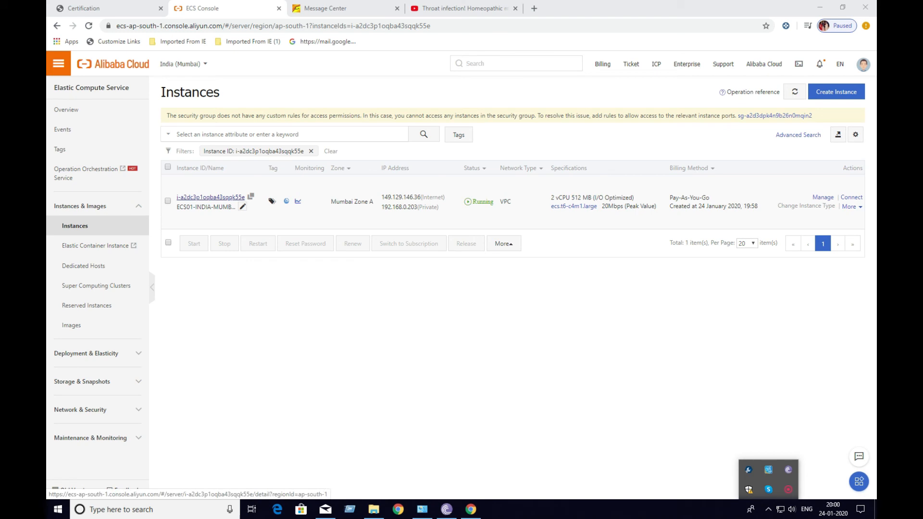
left_click(251, 196)
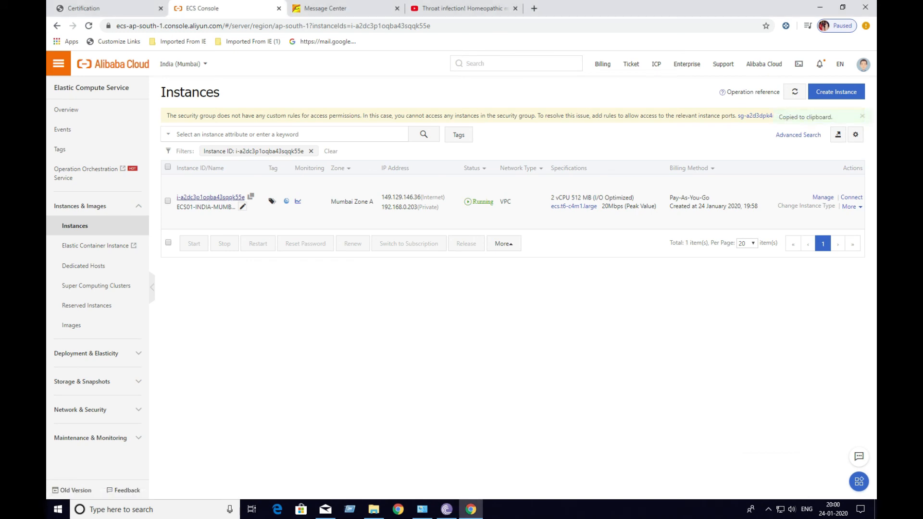
left_click(212, 197)
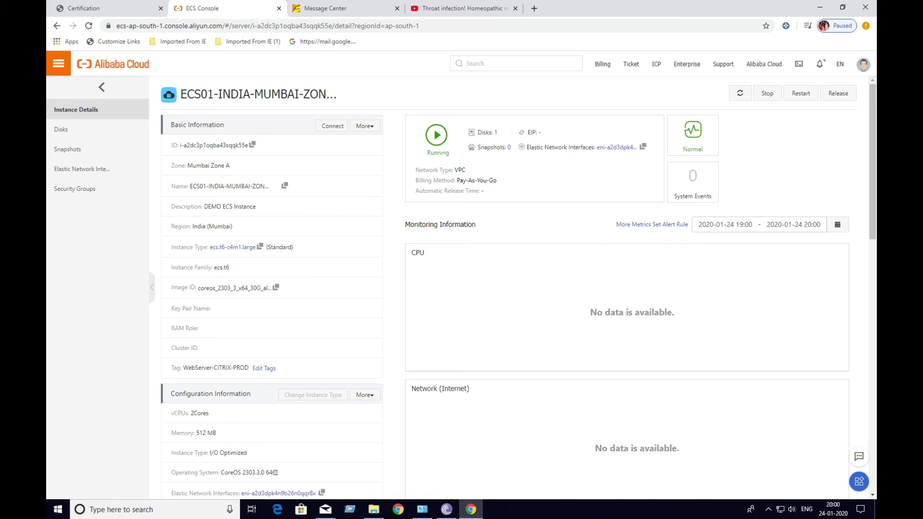
left_click(102, 87)
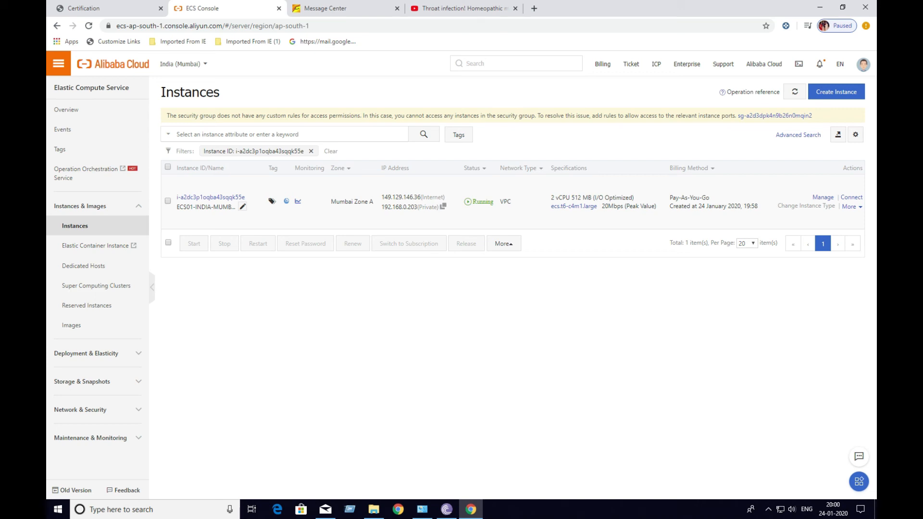
Step: Highlight the new instance's private IP address in the instance list
left_click_drag(384, 207, 419, 207)
left_click(110, 9)
left_click(217, 9)
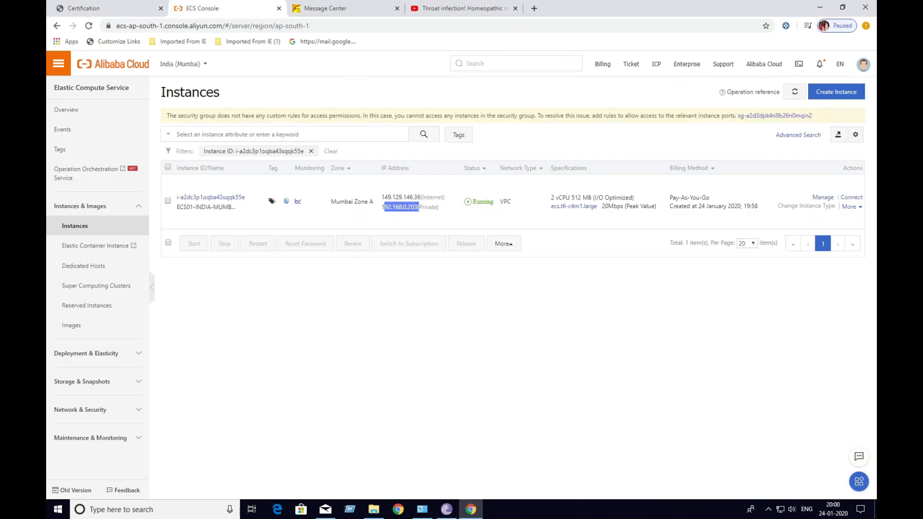
Step: Open the VPC console's VSwitches list and highlight the IPv4 CIDR block of VSWITCH1-DEMO-
left_click(58, 64)
left_click(98, 152)
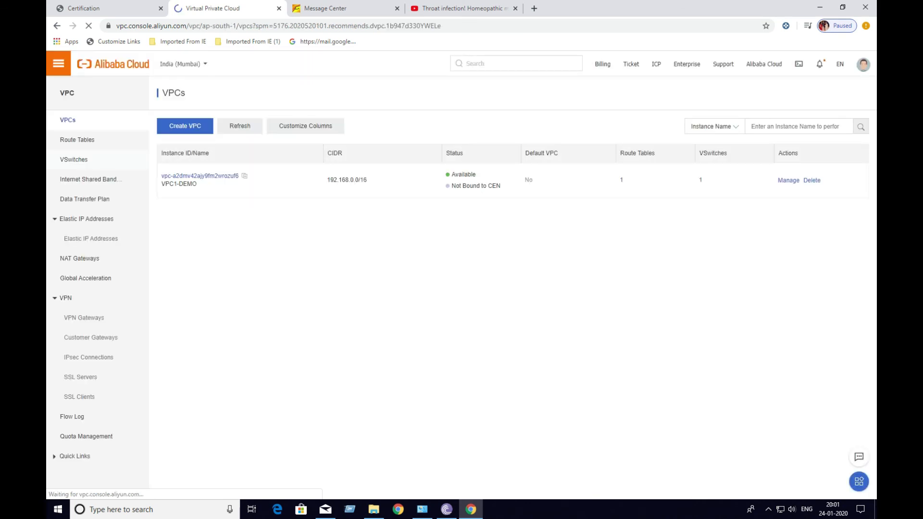
left_click(74, 159)
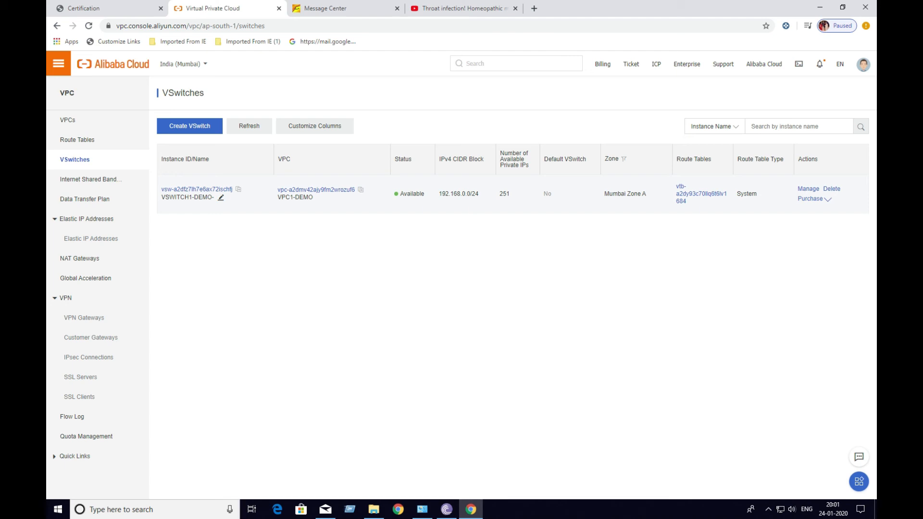
left_click_drag(438, 194, 479, 194)
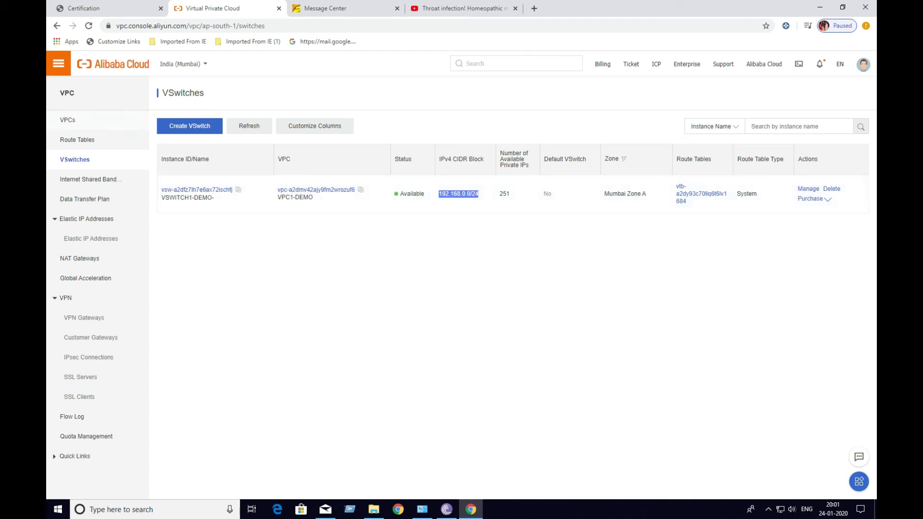
Step: Switch from the VPC console to Elastic Compute Service and open the instance list for India (Mumbai)
left_click(58, 64)
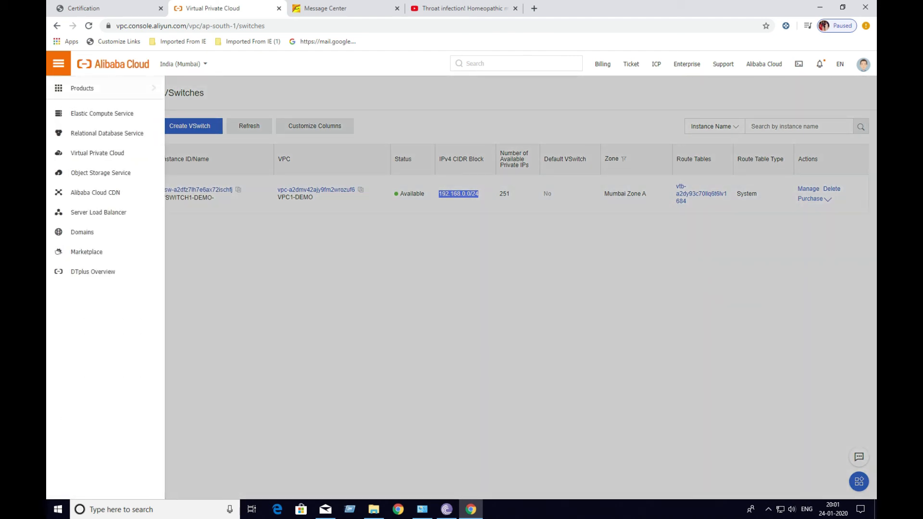
left_click(102, 114)
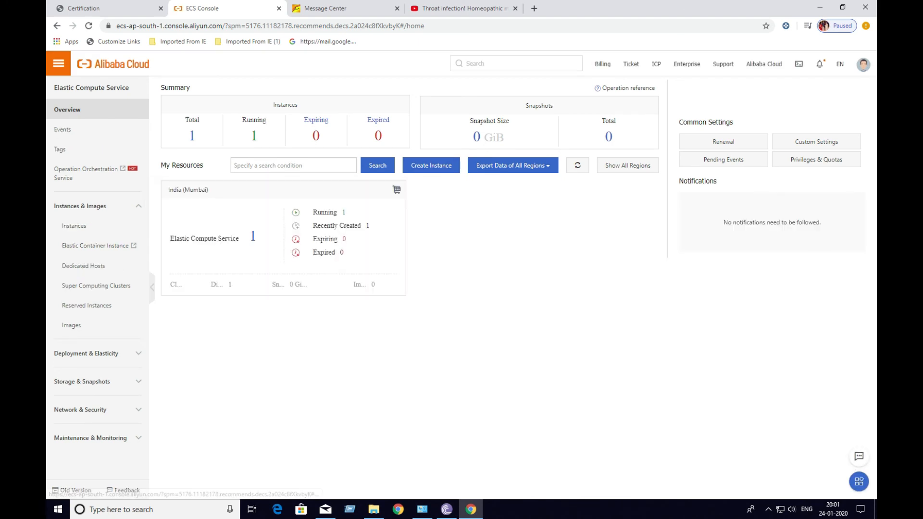
left_click(253, 236)
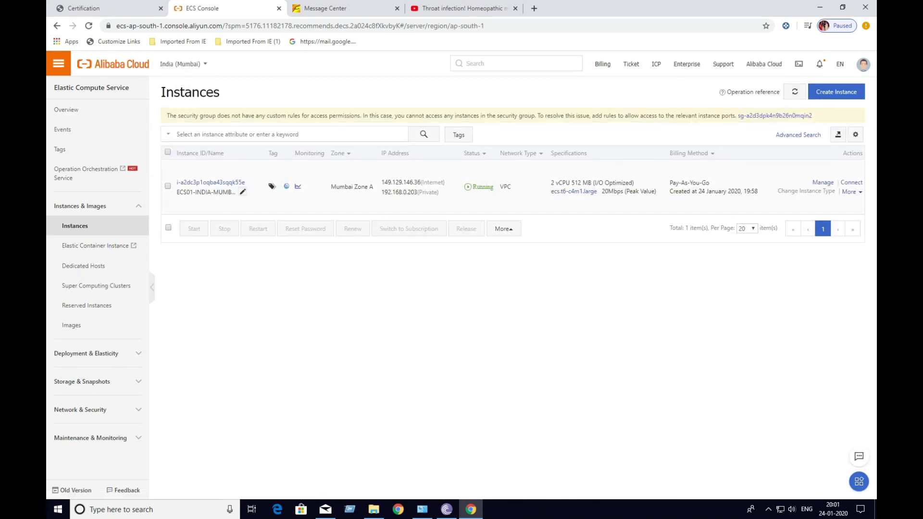
Step: Highlight the ECS instance's private and internet IP addresses and its peak bandwidth in the instance list
left_click_drag(380, 192, 438, 193)
left_click(404, 196)
left_click(437, 193)
left_click_drag(384, 183, 424, 183)
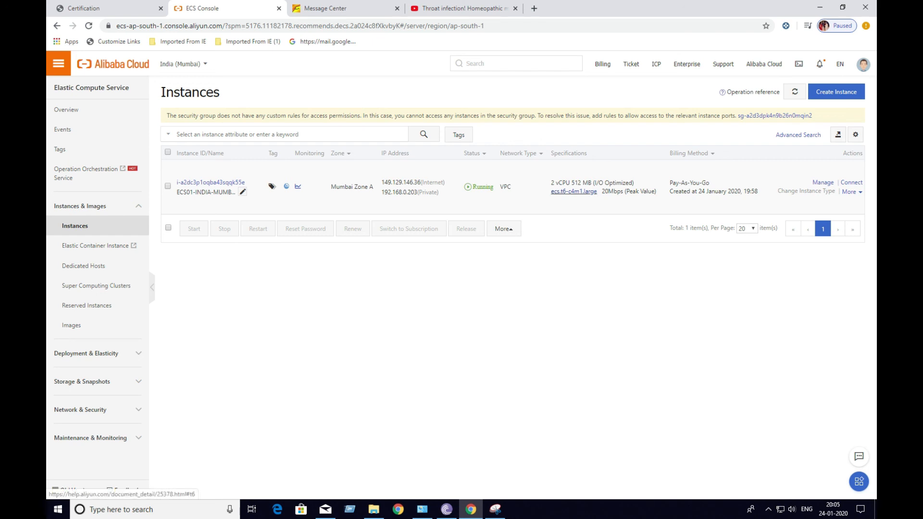
left_click_drag(600, 191, 636, 191)
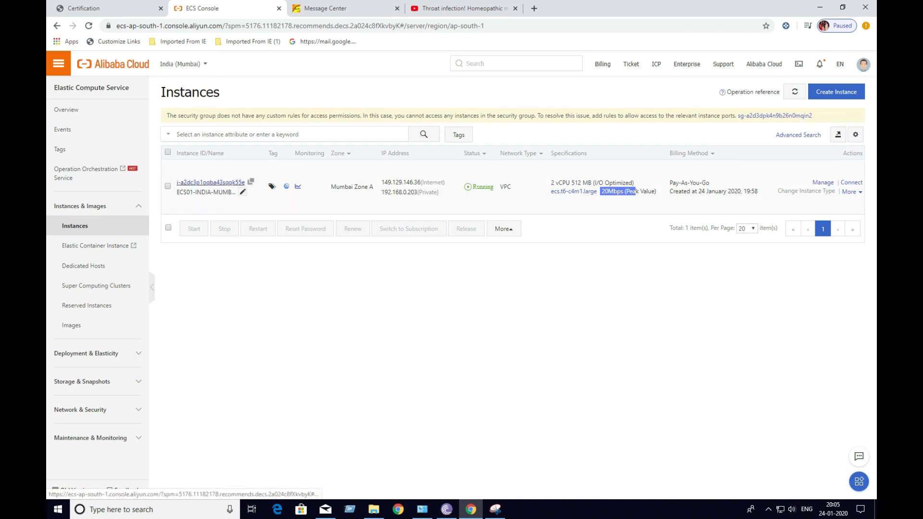
Step: Open the instance's details and inspect its attached system disk, including the additional disk actions and the disk's information pop-up
left_click(210, 183)
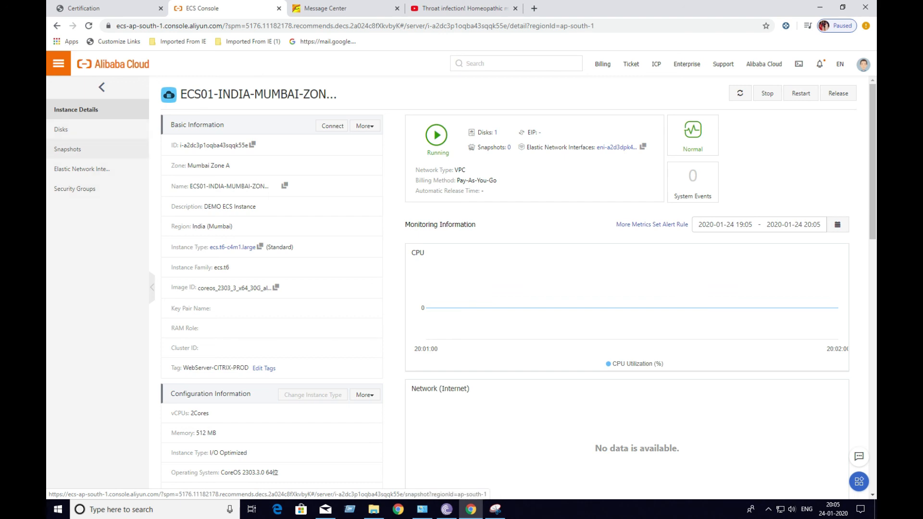
left_click(72, 129)
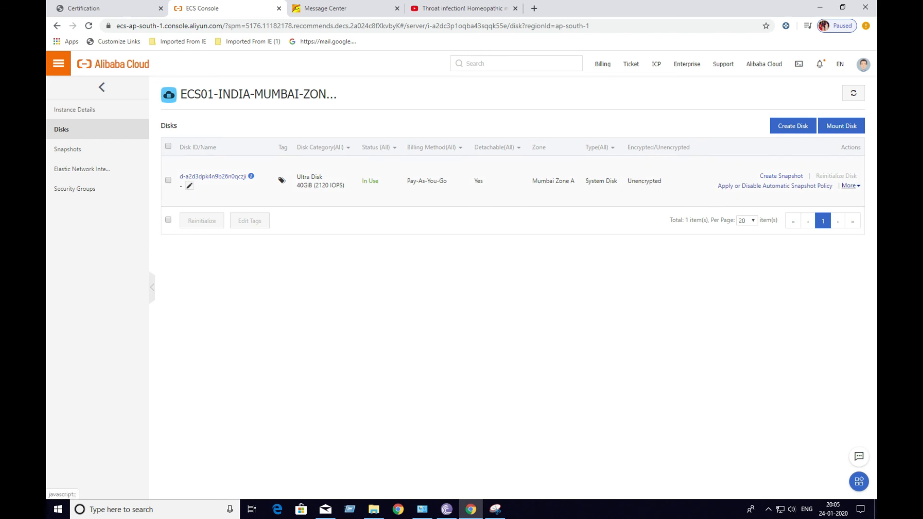
left_click(849, 187)
left_click(820, 246)
mouse_move(217, 177)
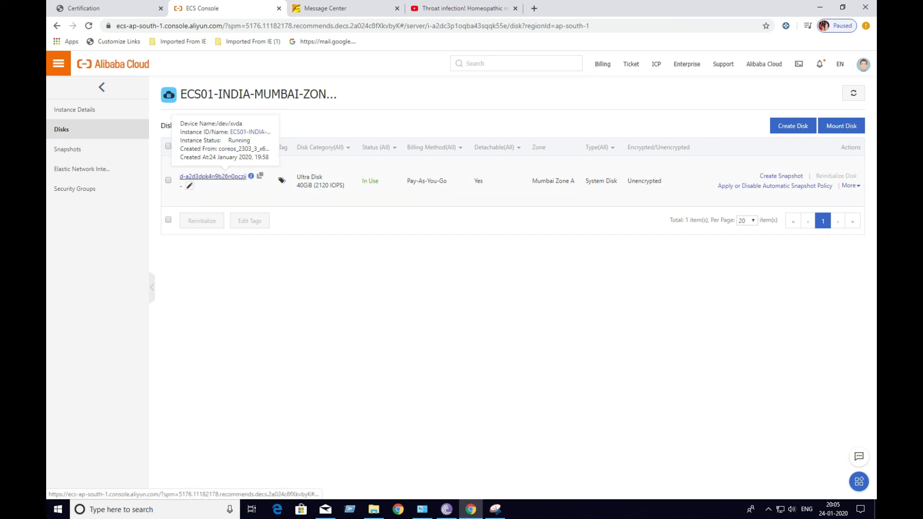
Step: View the instance's snapshots, check the instance details again, and return to the snapshots list
left_click(68, 149)
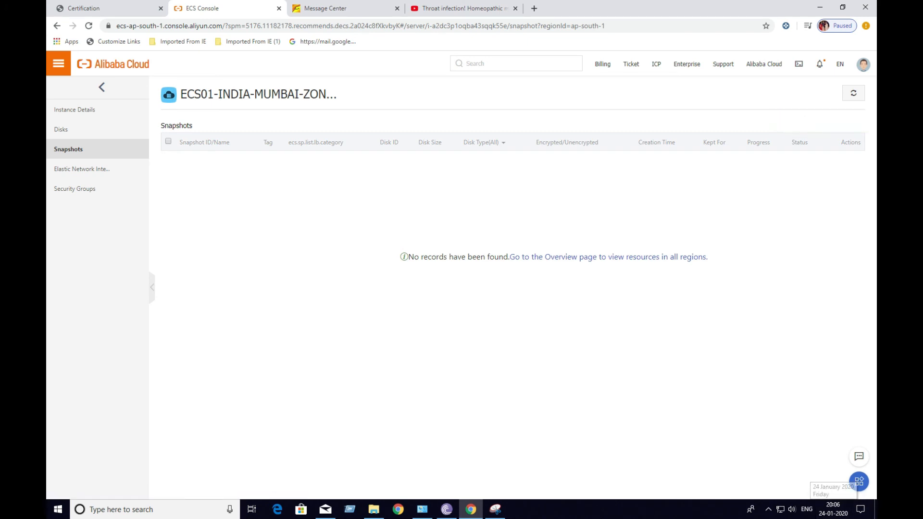
left_click(75, 110)
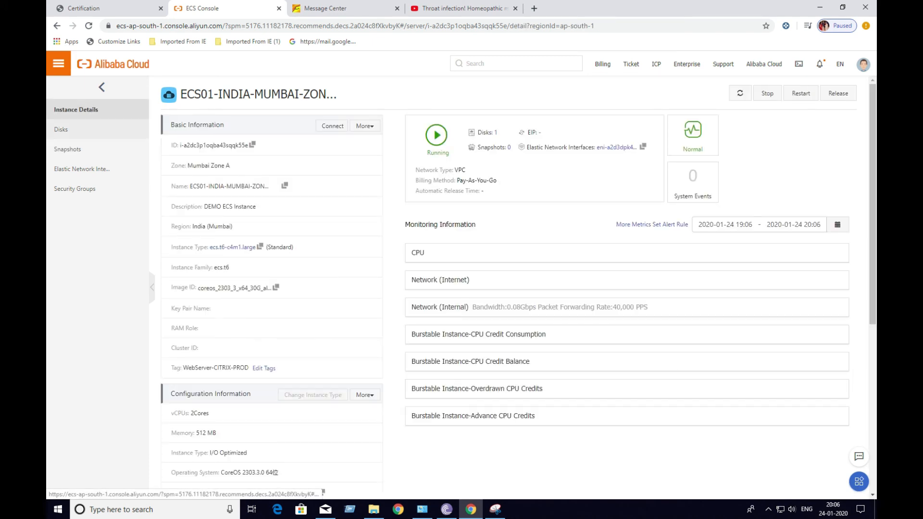
left_click(68, 150)
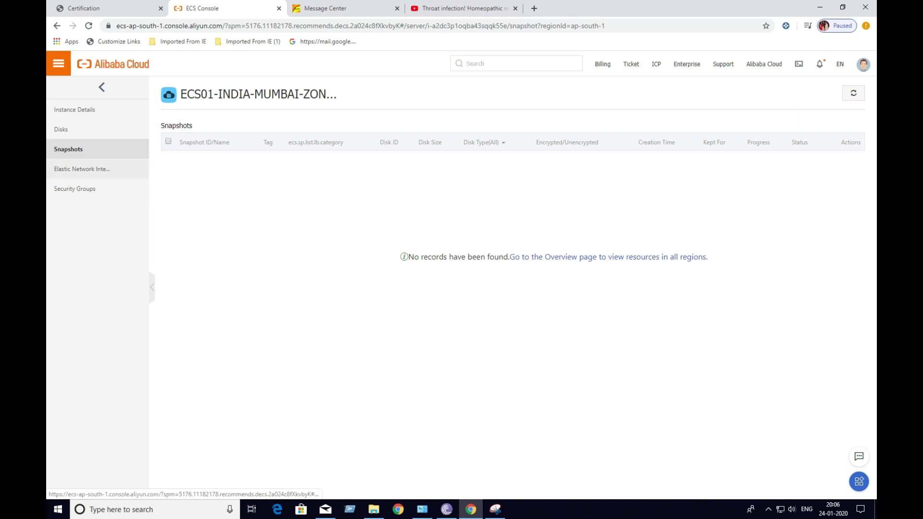
Step: Highlight the primary private IP address and zone of the instance's elastic network interface, and open the instance's security groups
left_click(83, 169)
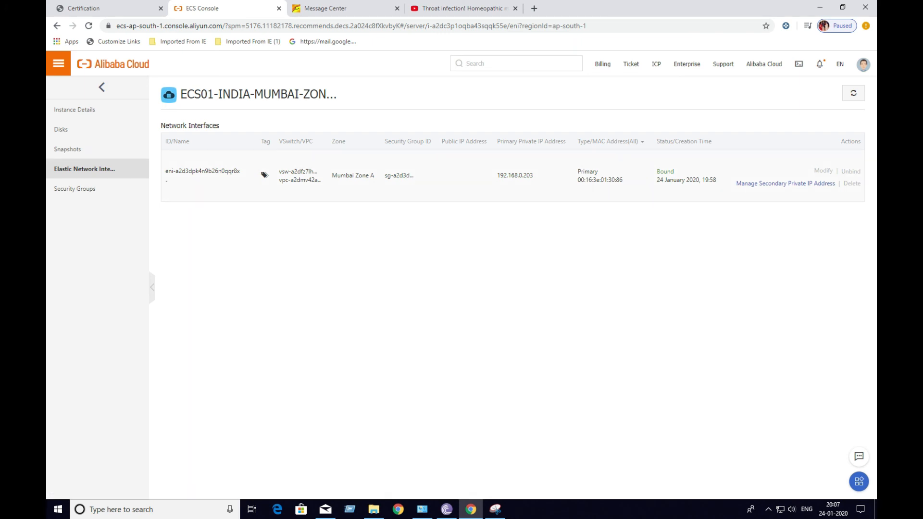
left_click_drag(533, 175, 496, 175)
left_click_drag(375, 175, 337, 175)
left_click_drag(374, 175, 331, 175)
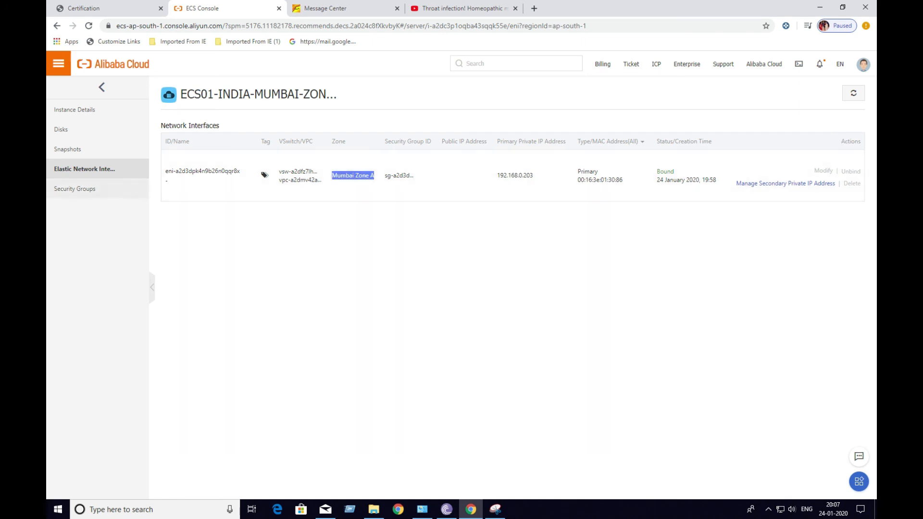
left_click(96, 189)
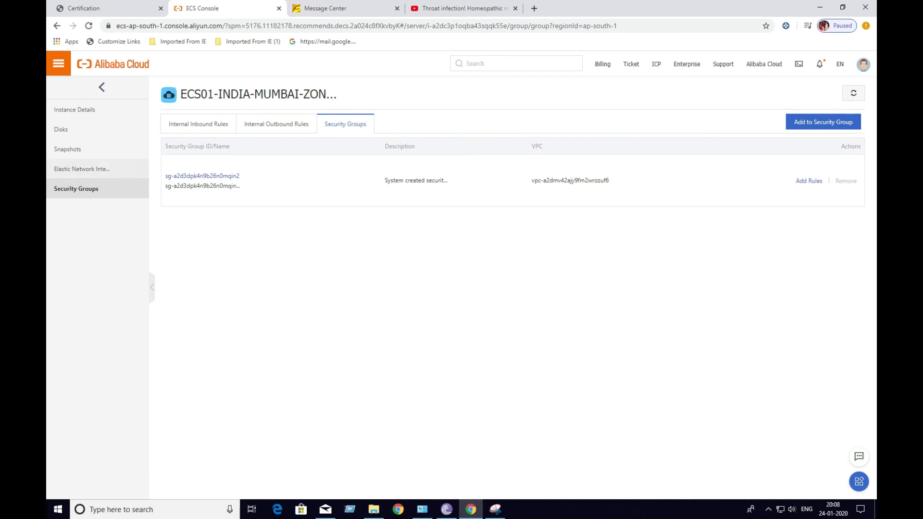